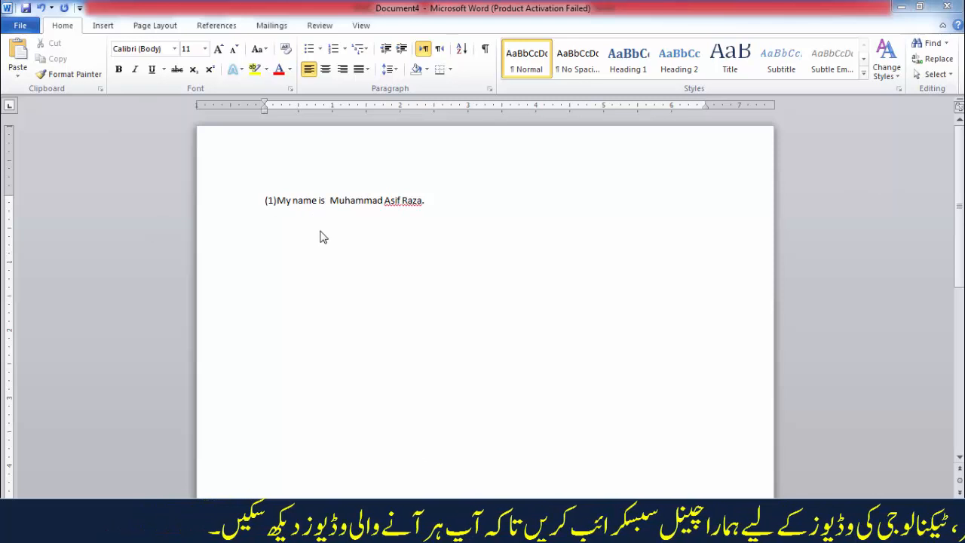
Select the whole numbered sentence and apply the Arial Black font to it.
{"action": "triple_click", "coordinate": [346, 205]}
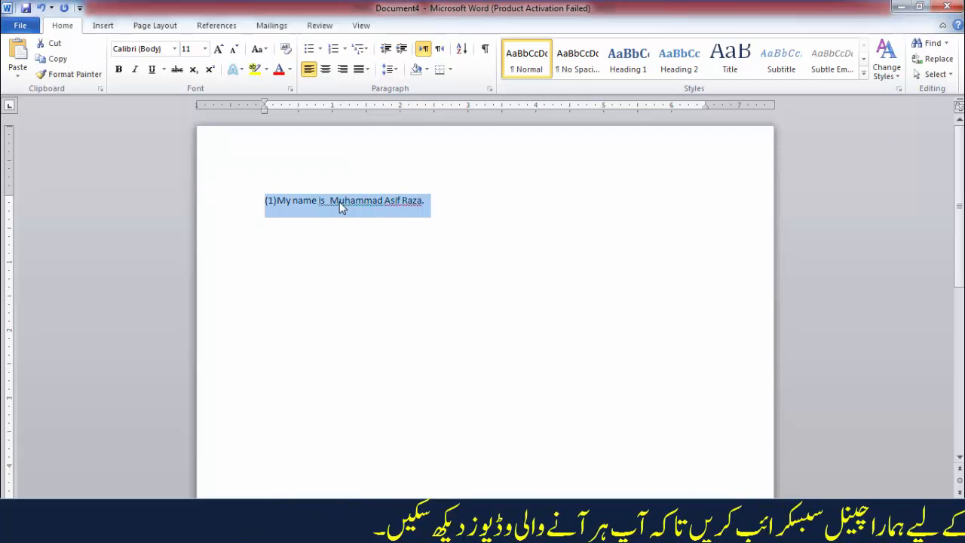
{"action": "left_click", "coordinate": [175, 49]}
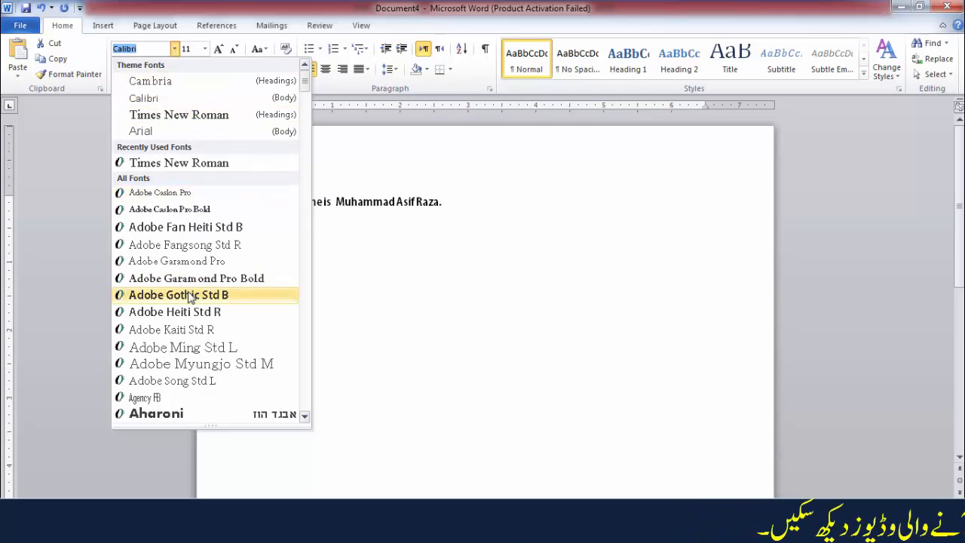
{"action": "scroll", "coordinate": [188, 296], "scroll_direction": "down", "scroll_amount": 6}
{"action": "scroll", "coordinate": [188, 296], "scroll_direction": "down", "scroll_amount": 20}
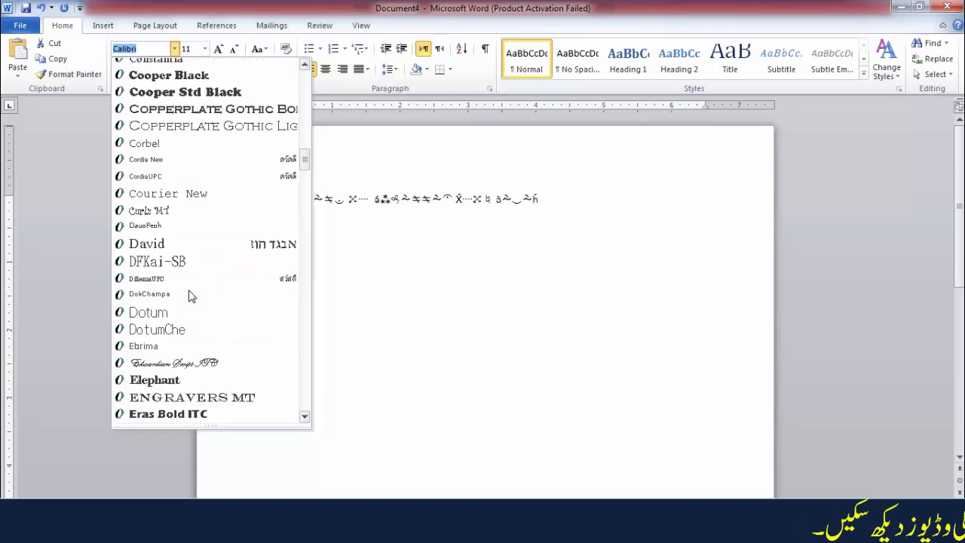
{"action": "scroll", "coordinate": [190, 297], "scroll_direction": "down", "scroll_amount": 20}
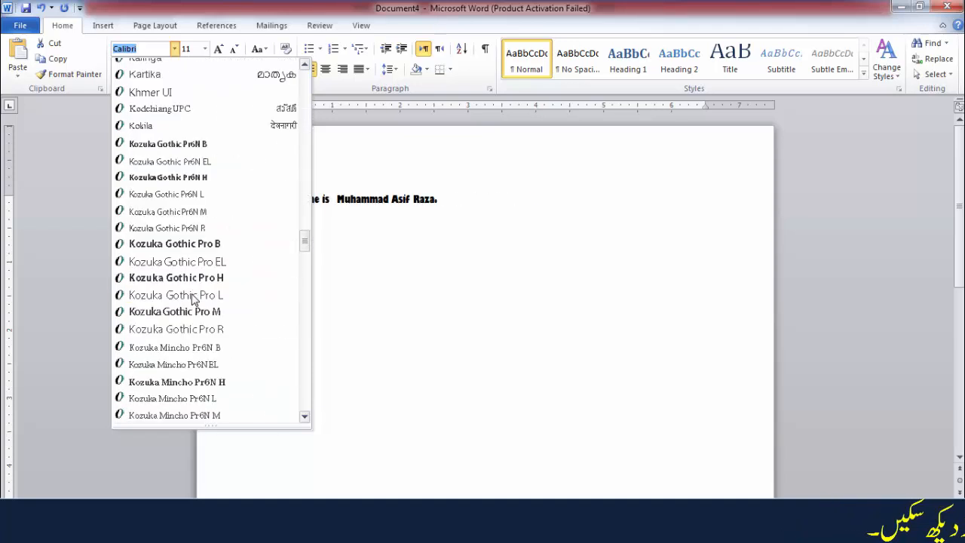
{"action": "left_click_drag", "start_coordinate": [307, 266], "coordinate": [306, 97]}
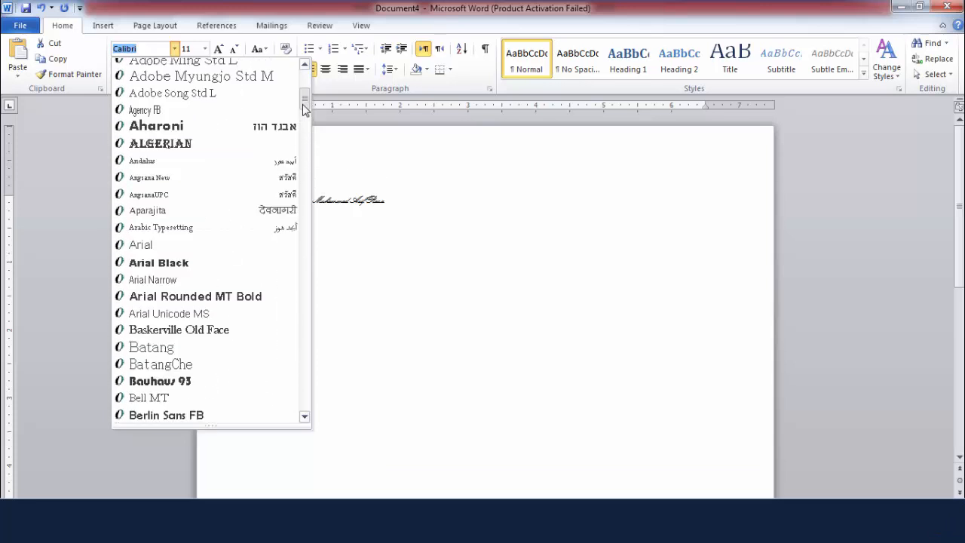
{"action": "left_click", "coordinate": [194, 263]}
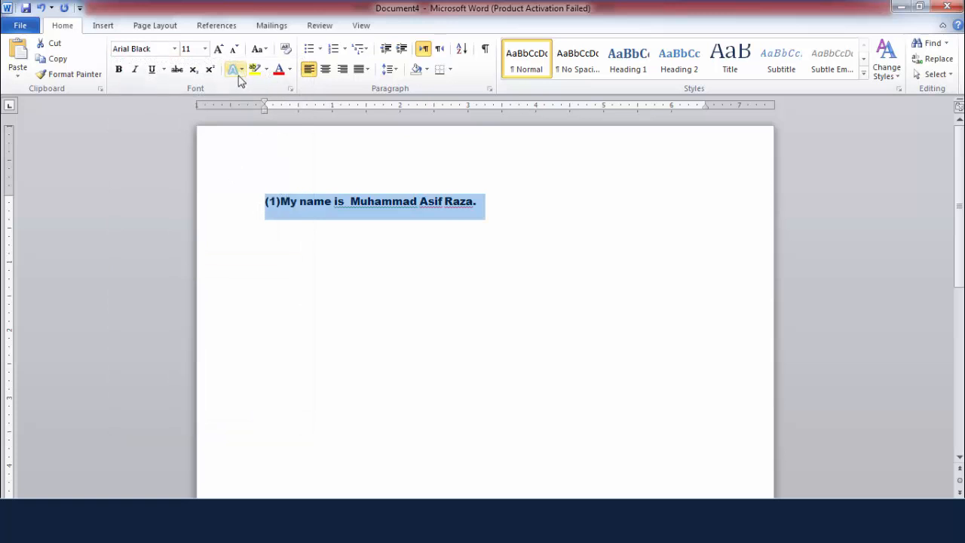
Try Adobe Garamond Pro on the selected sentence, and set its font to Times New Roman.
{"action": "left_click", "coordinate": [174, 49]}
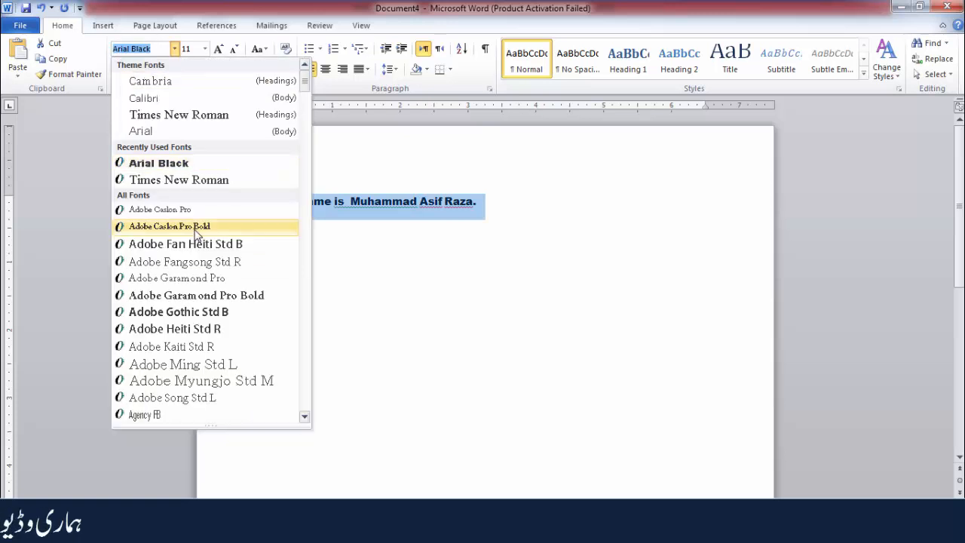
{"action": "left_click", "coordinate": [190, 277]}
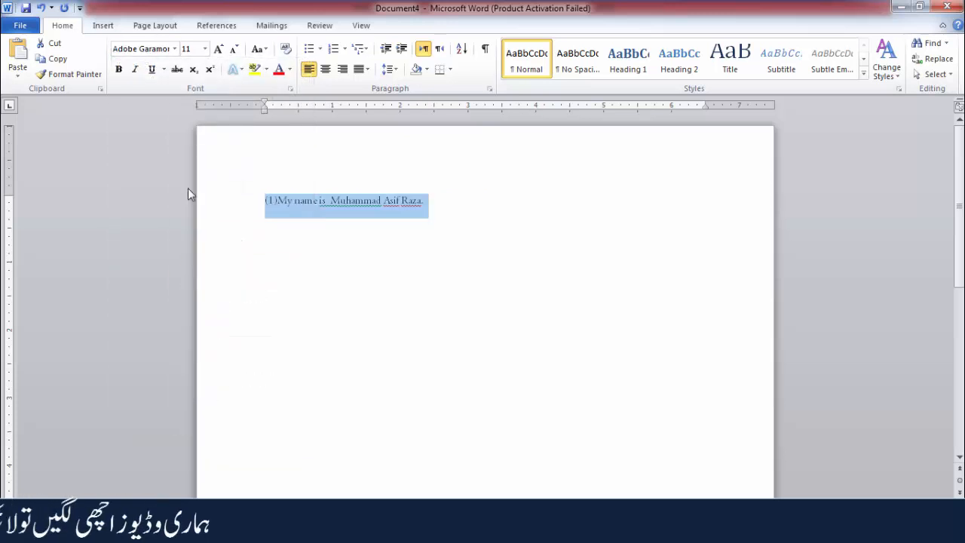
{"action": "left_click", "coordinate": [174, 48]}
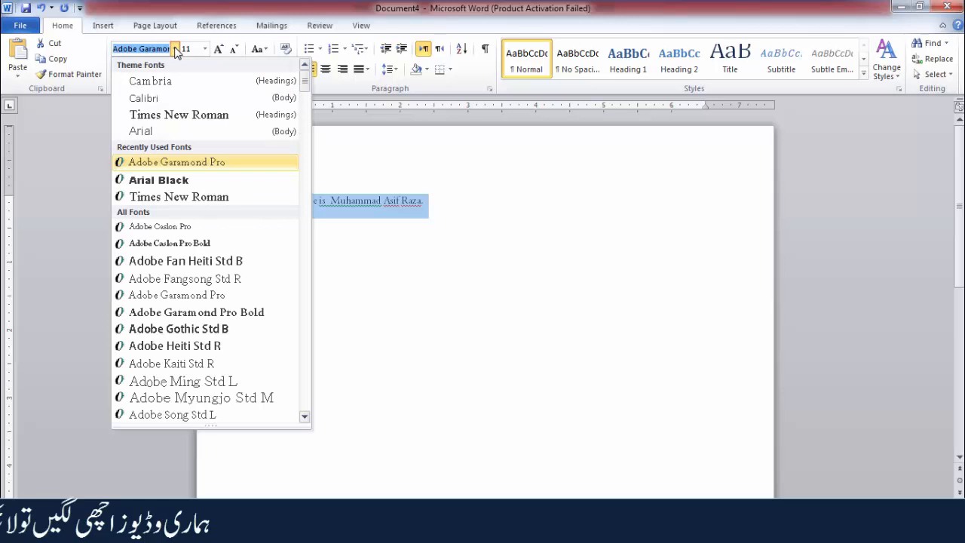
{"action": "left_click", "coordinate": [196, 116]}
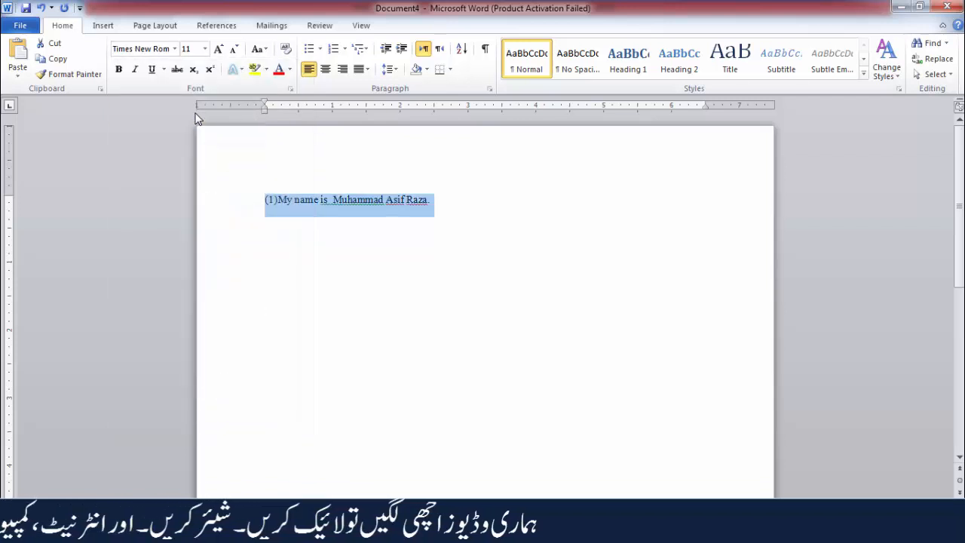
Set the font size of the selected sentence to 18.
{"action": "left_click", "coordinate": [205, 50]}
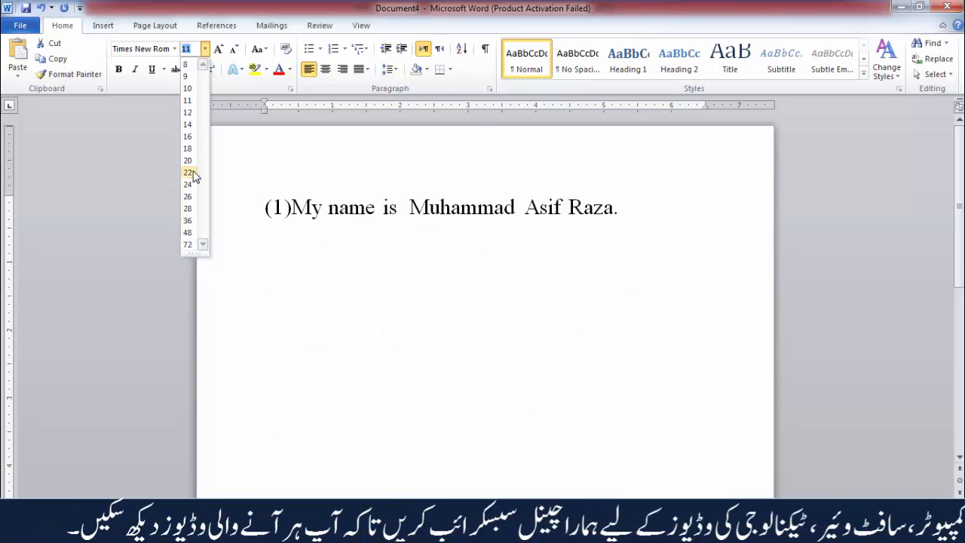
{"action": "left_click", "coordinate": [202, 46]}
{"action": "left_click", "coordinate": [193, 49]}
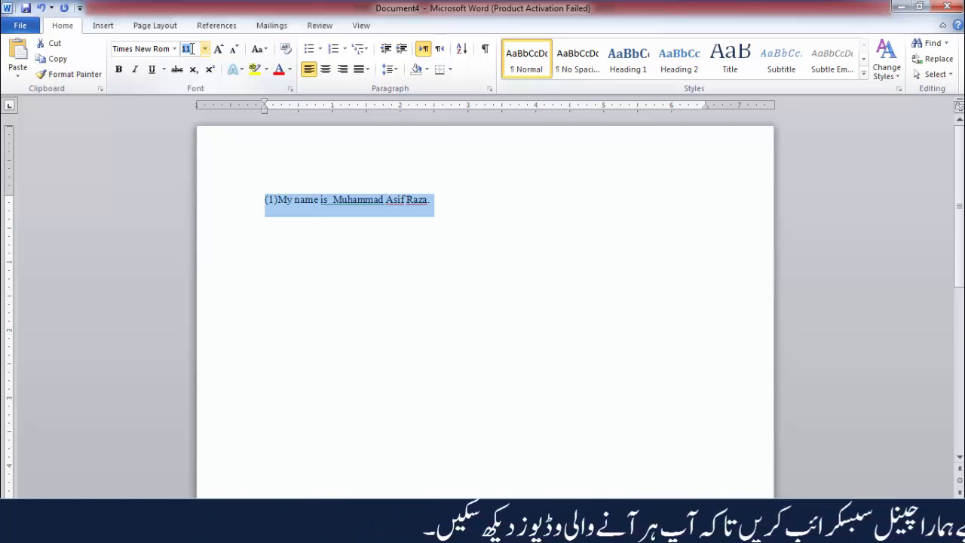
{"action": "type", "text": "12"}
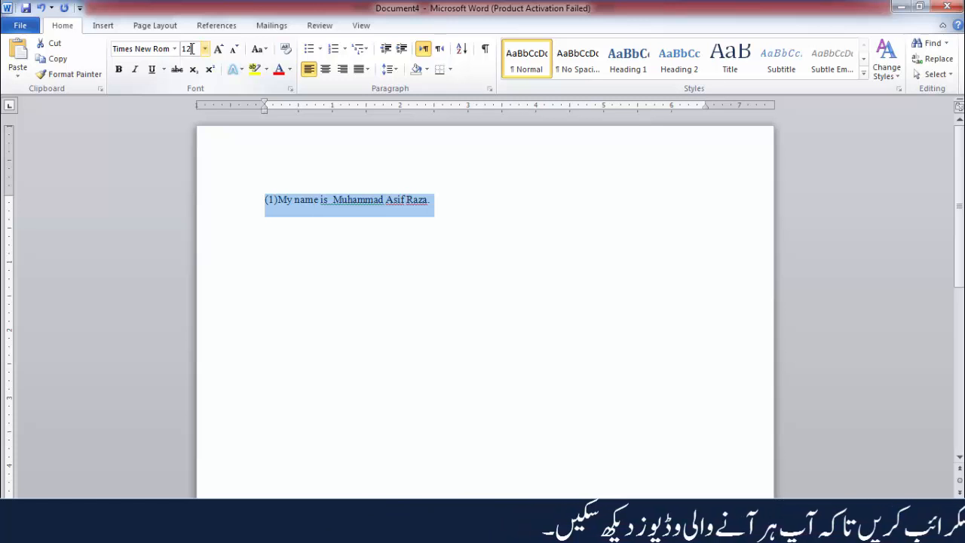
{"action": "key", "text": "BackSpace"}
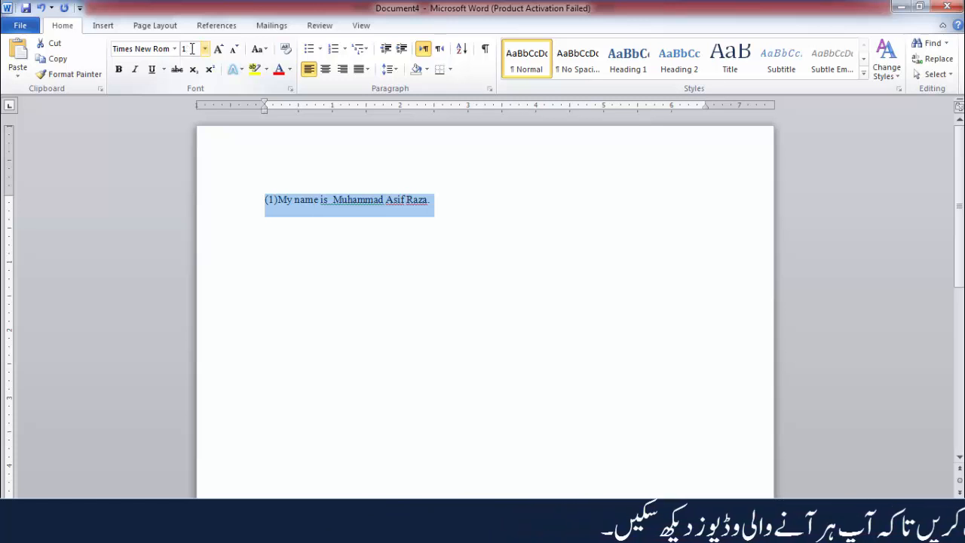
{"action": "type", "text": "8"}
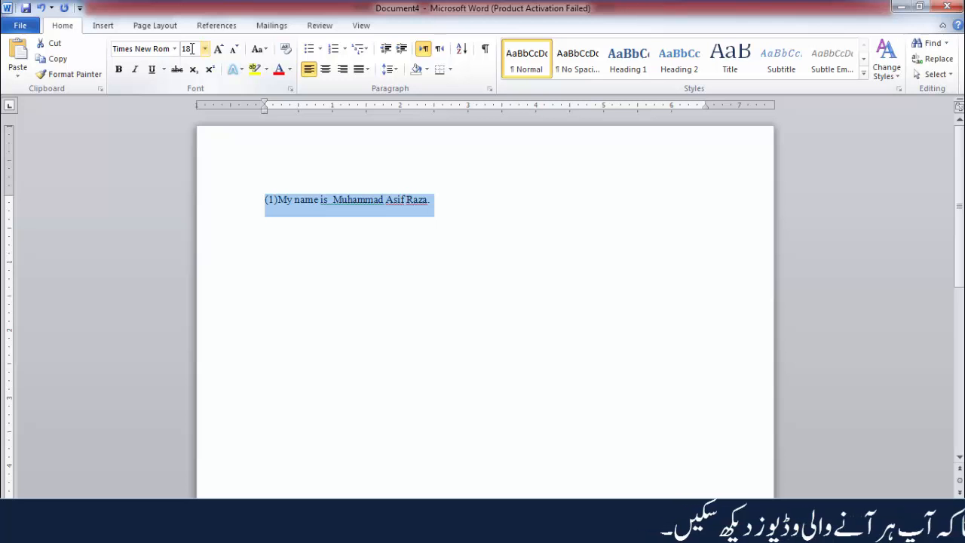
{"action": "key", "text": "Return"}
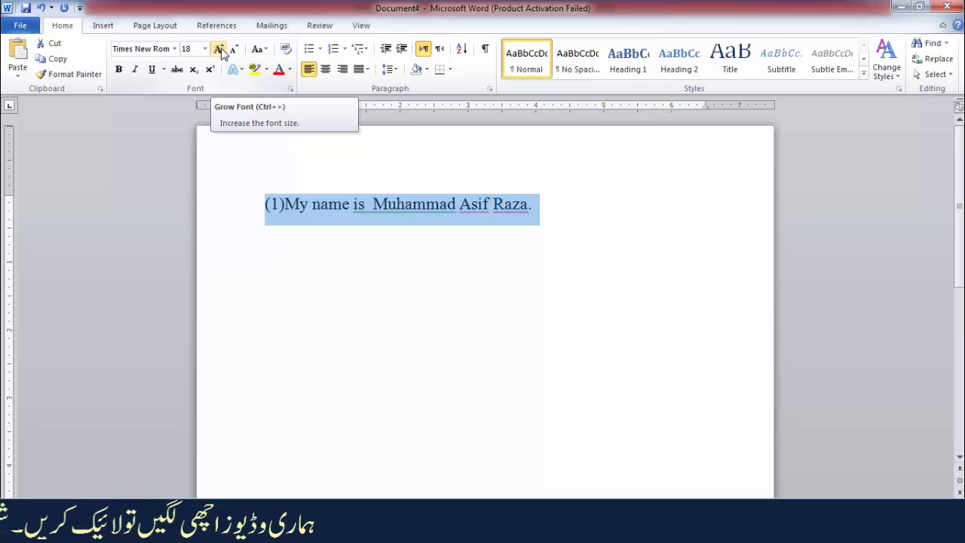
Grow the selected sentence's font size stepwise to at least 26, and shrink it stepwise back to 18.
{"action": "left_click", "coordinate": [220, 50]}
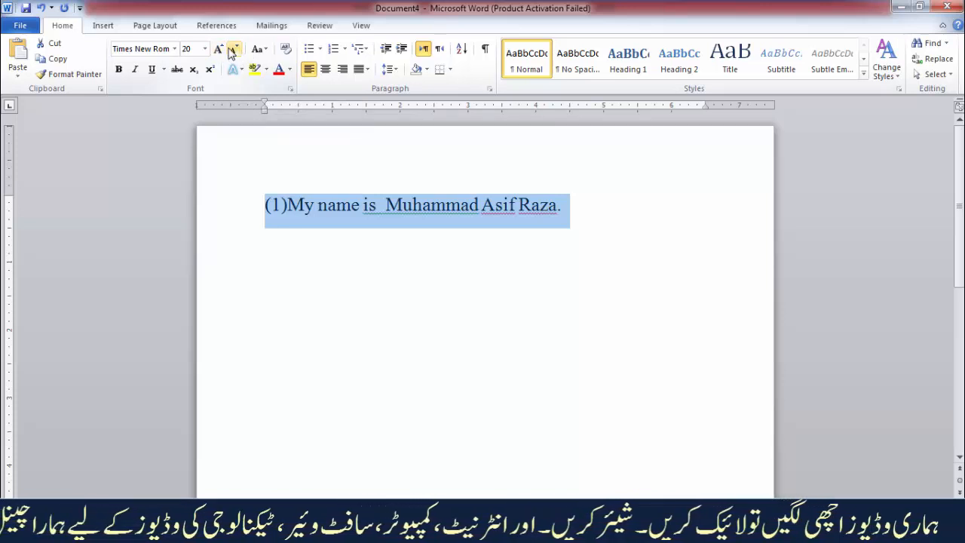
{"action": "left_click", "coordinate": [219, 50]}
{"action": "left_click", "coordinate": [218, 50]}
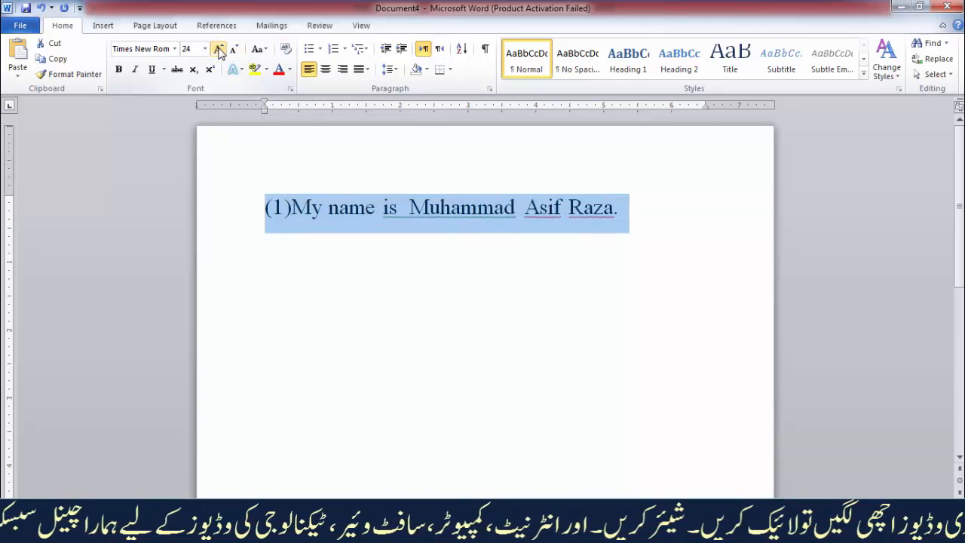
{"action": "left_click", "coordinate": [219, 50]}
{"action": "left_click", "coordinate": [219, 50]}
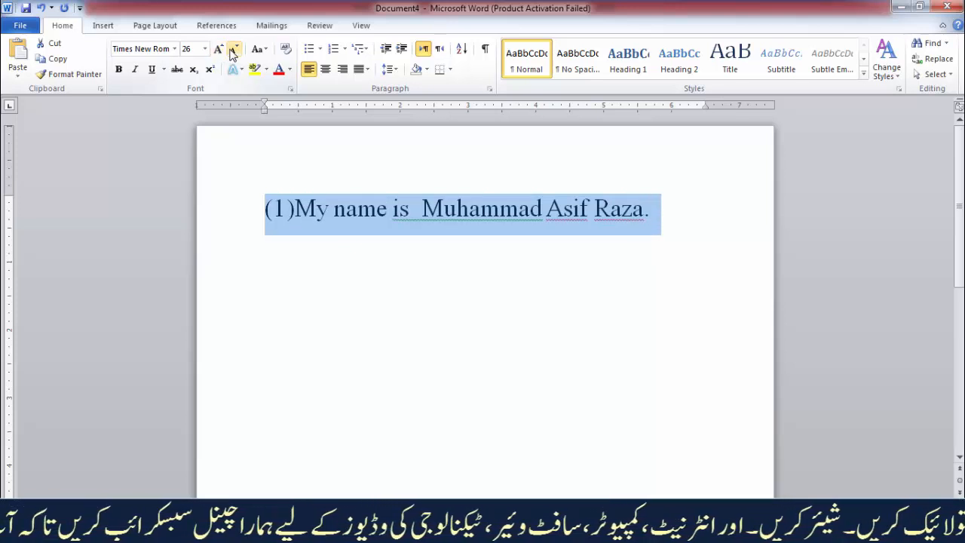
{"action": "left_click", "coordinate": [234, 50]}
{"action": "left_click", "coordinate": [234, 50]}
{"action": "left_click", "coordinate": [234, 50]}
{"action": "left_click", "coordinate": [233, 49]}
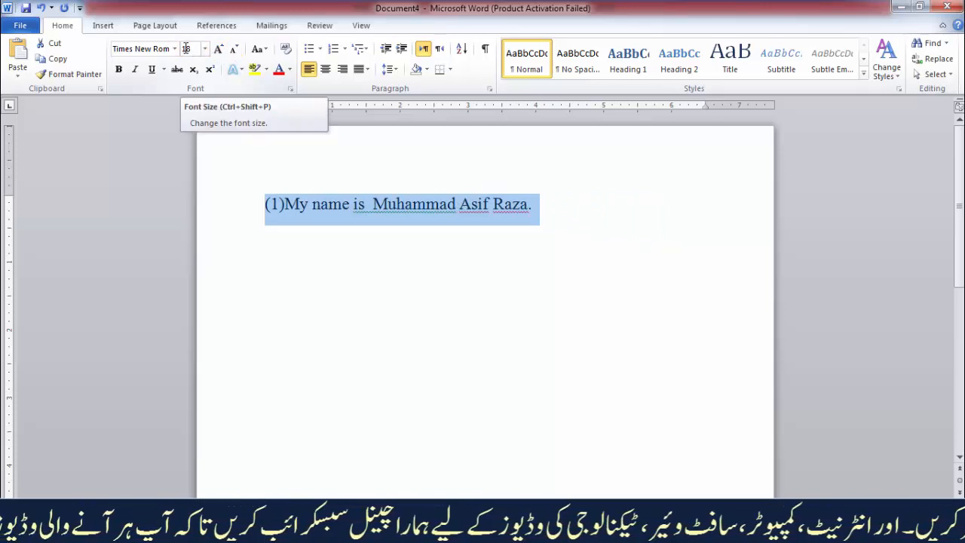
Change the selected sentence to lowercase, and apply the Sentence case option to it.
{"action": "left_click", "coordinate": [263, 51]}
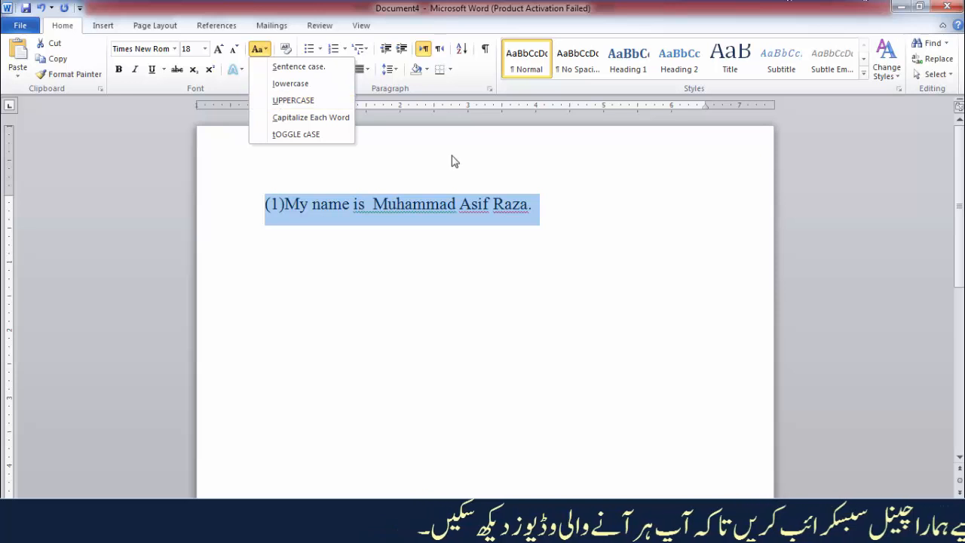
{"action": "left_click", "coordinate": [259, 49]}
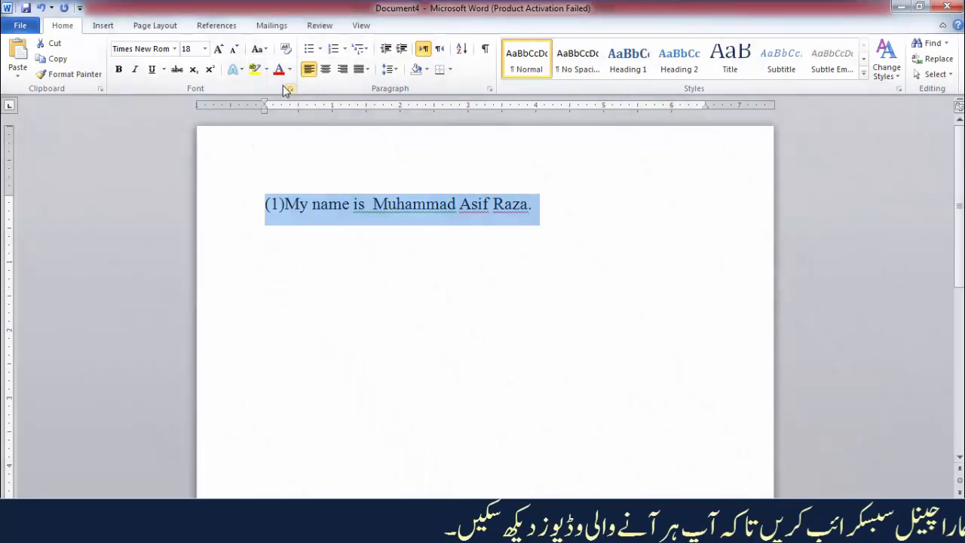
{"action": "left_click", "coordinate": [259, 49]}
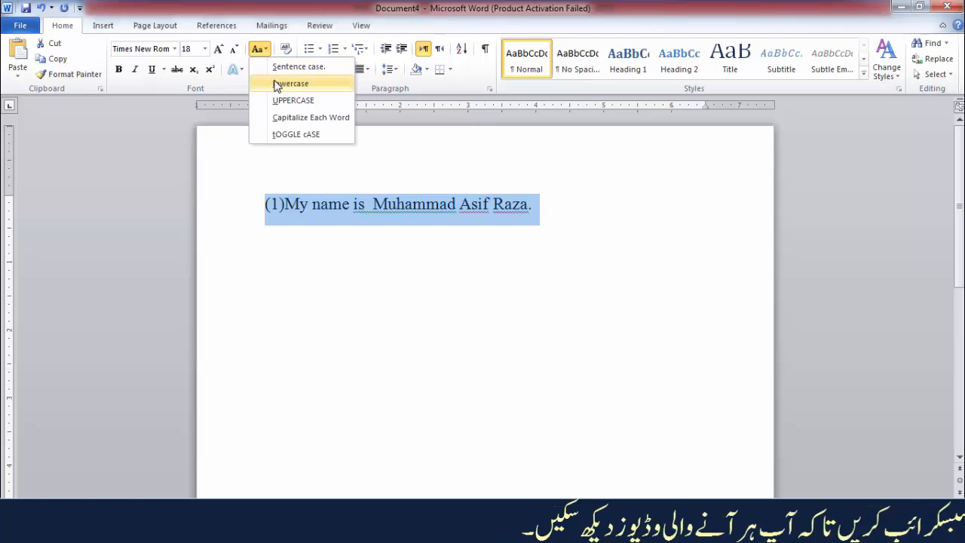
{"action": "left_click", "coordinate": [276, 83]}
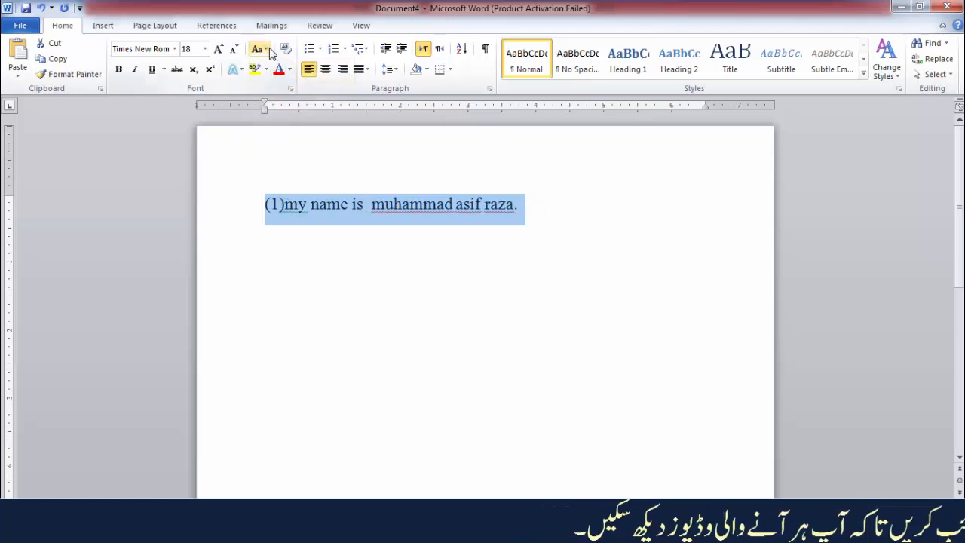
{"action": "left_click", "coordinate": [259, 49]}
{"action": "left_click", "coordinate": [298, 67]}
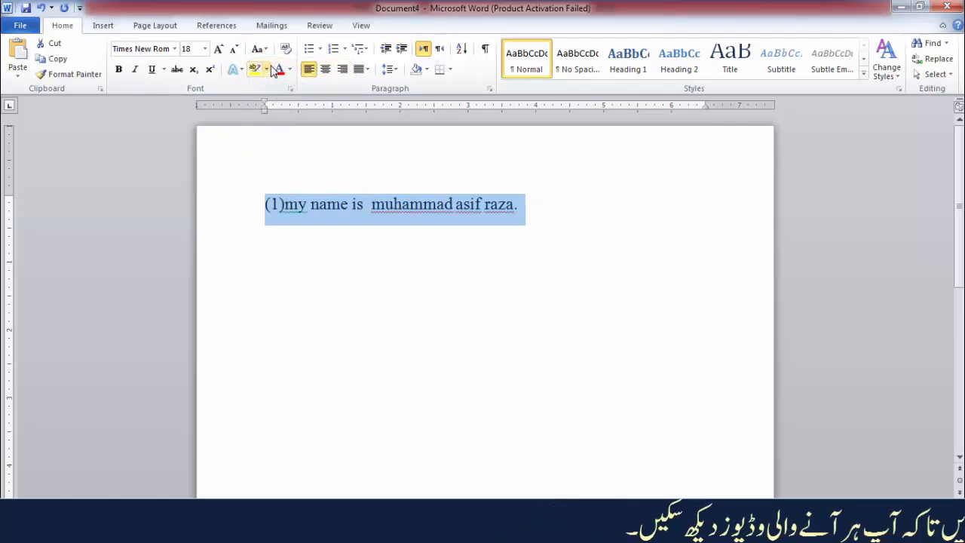
Change the selected sentence to UPPERCASE, and convert it with Capitalize Each Word.
{"action": "left_click", "coordinate": [264, 51]}
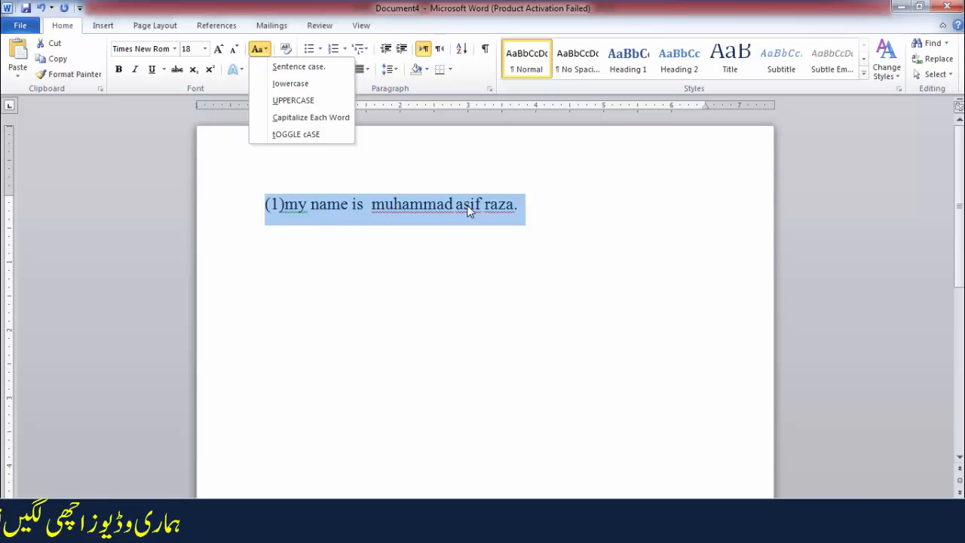
{"action": "left_click", "coordinate": [293, 102]}
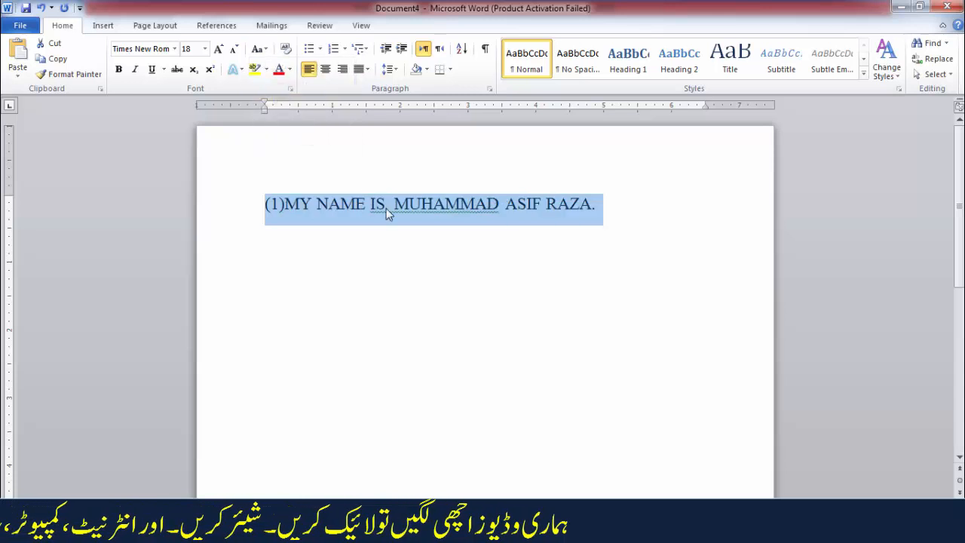
{"action": "left_click", "coordinate": [263, 49]}
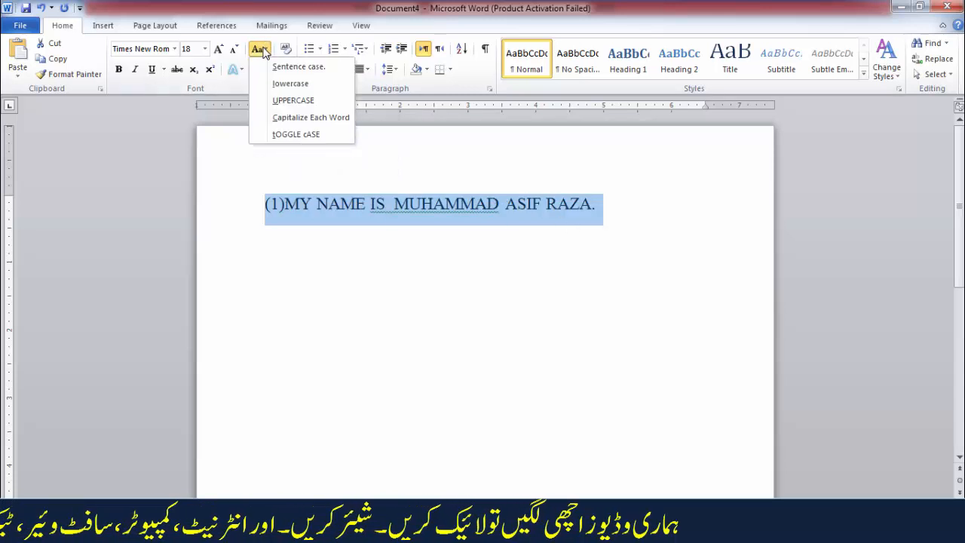
{"action": "left_click", "coordinate": [279, 119]}
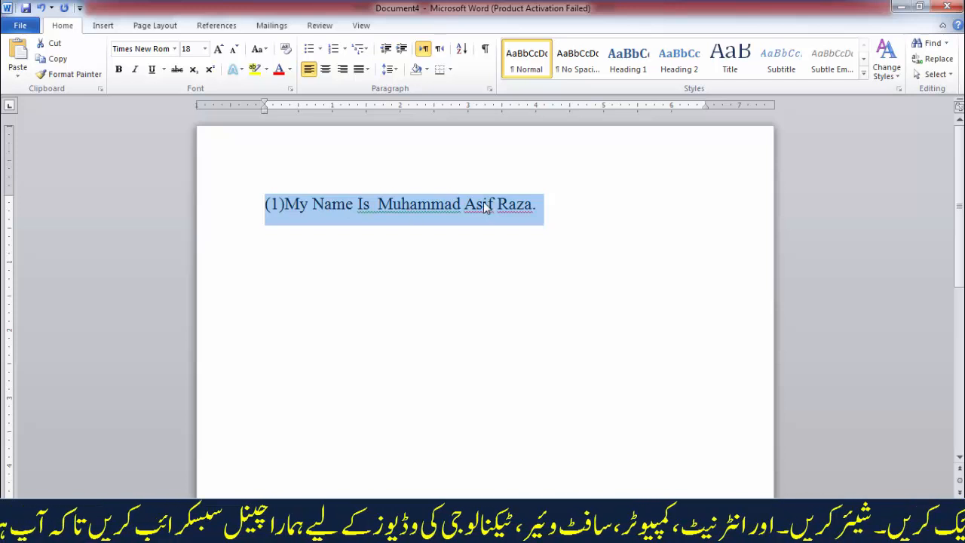
Apply tOGGLE cASE to the selected sentence, and convert it to Sentence case.
{"action": "left_click", "coordinate": [264, 50]}
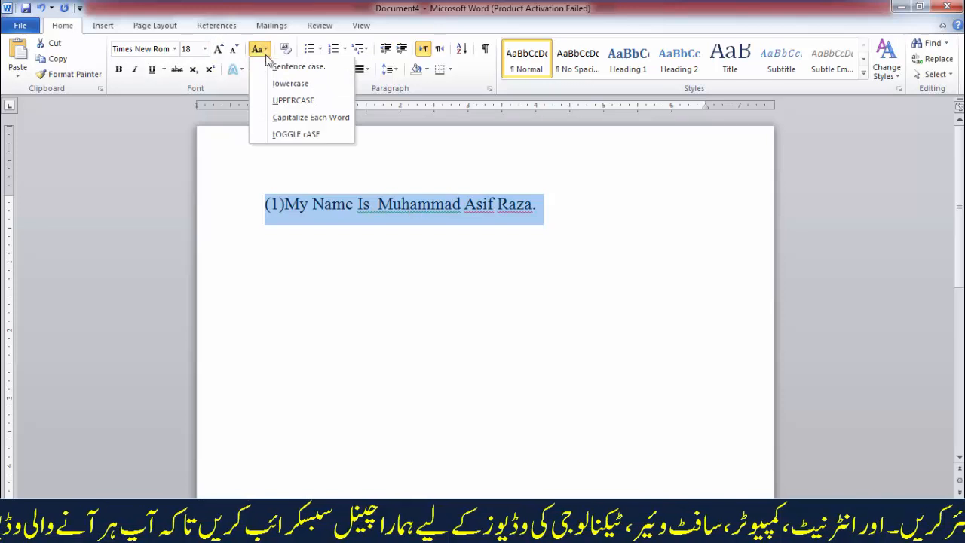
{"action": "left_click", "coordinate": [296, 134]}
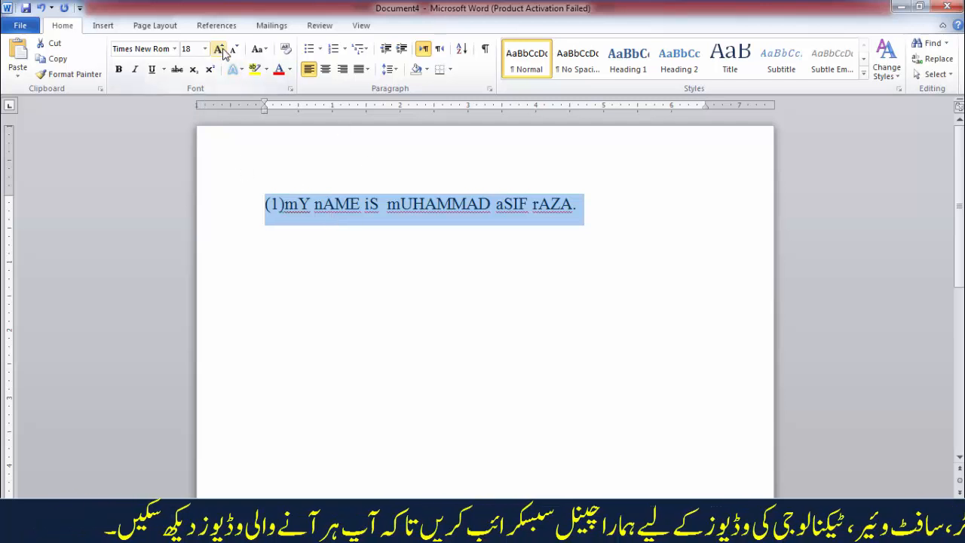
{"action": "left_click", "coordinate": [261, 50]}
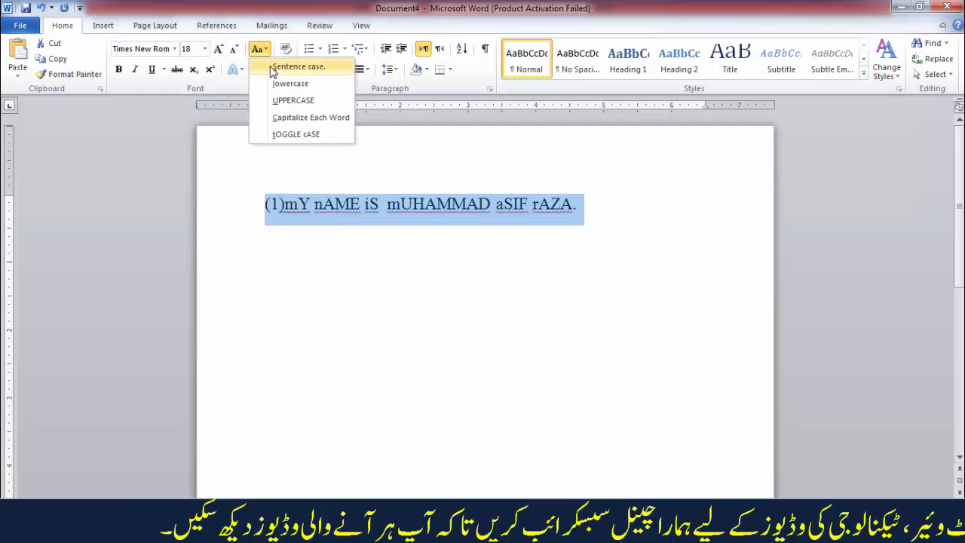
{"action": "left_click", "coordinate": [277, 69]}
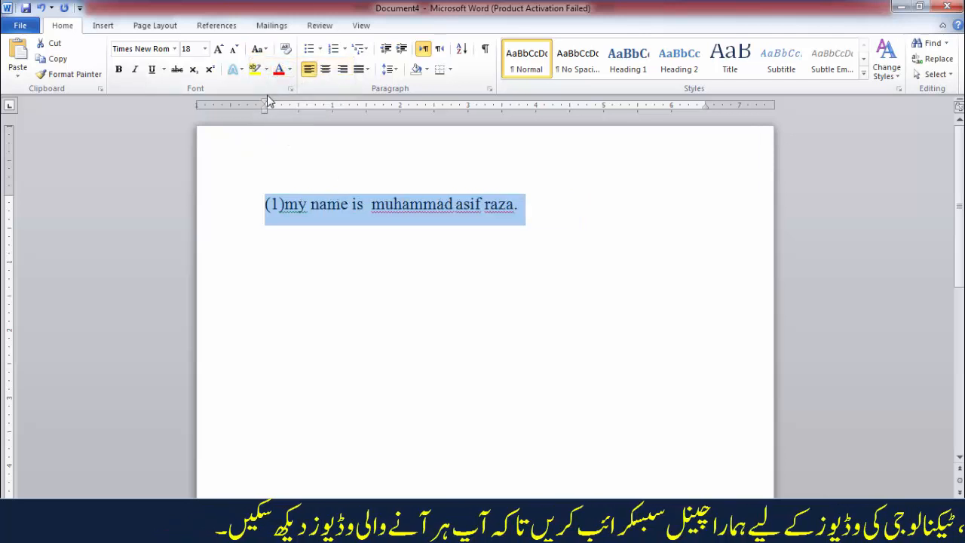
Shrink the selected sentence's font size to 16 and convert the sentence to UPPERCASE.
{"action": "left_click", "coordinate": [234, 50]}
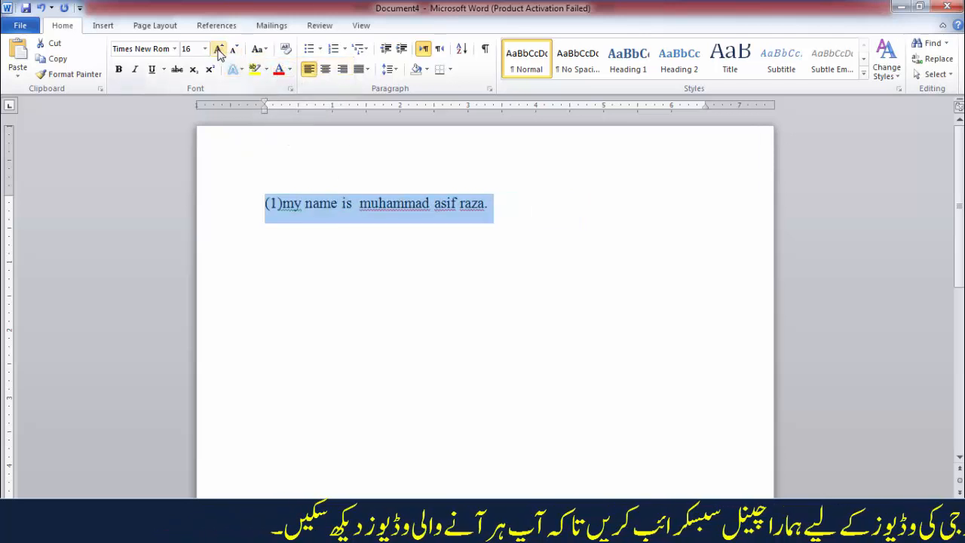
{"action": "left_click", "coordinate": [260, 49]}
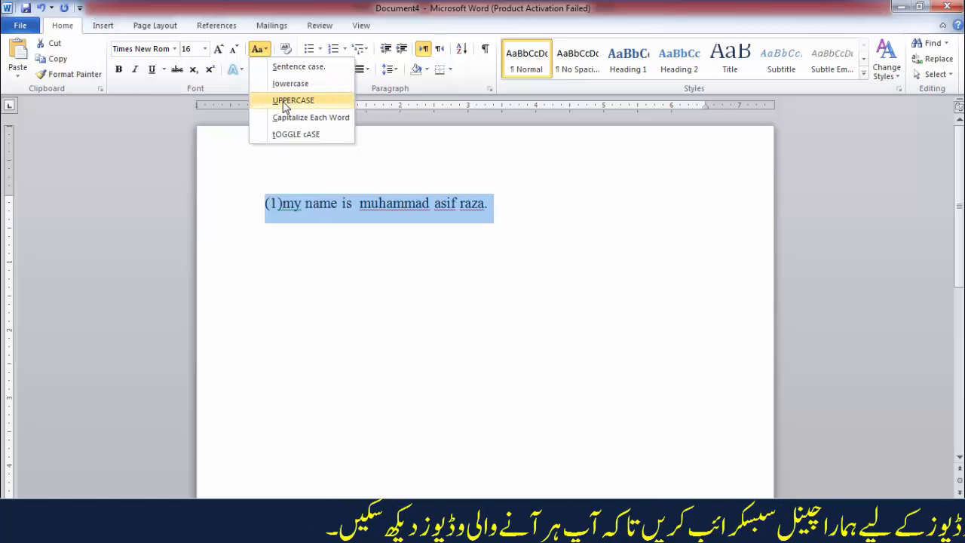
{"action": "left_click", "coordinate": [285, 103]}
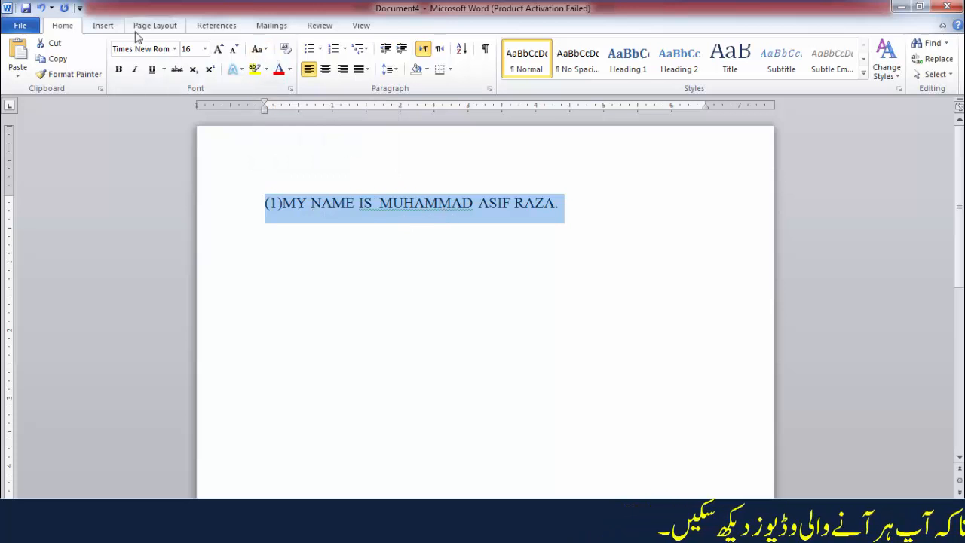
Clear all formatting from the selected sentence, and undo the clearing.
{"action": "left_click", "coordinate": [287, 49]}
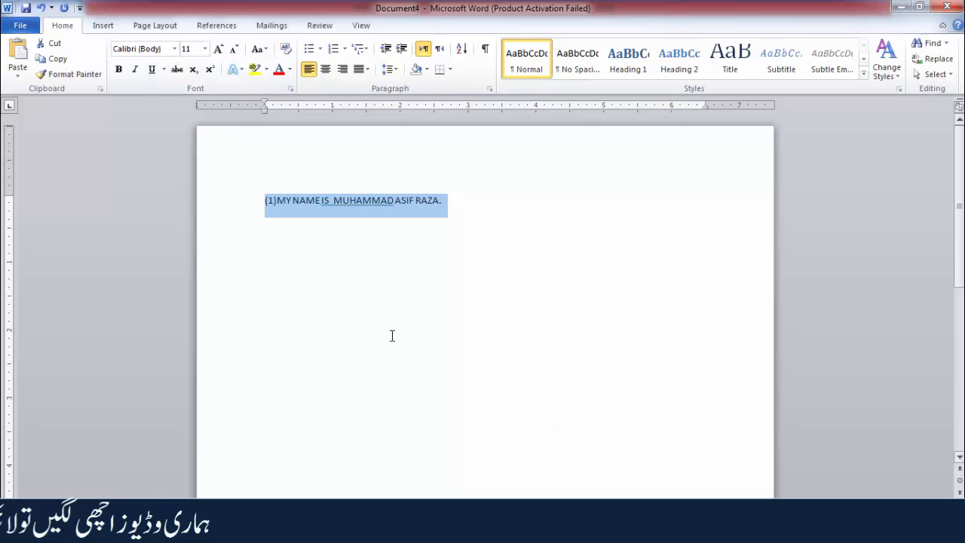
{"action": "key", "text": "ctrl+z"}
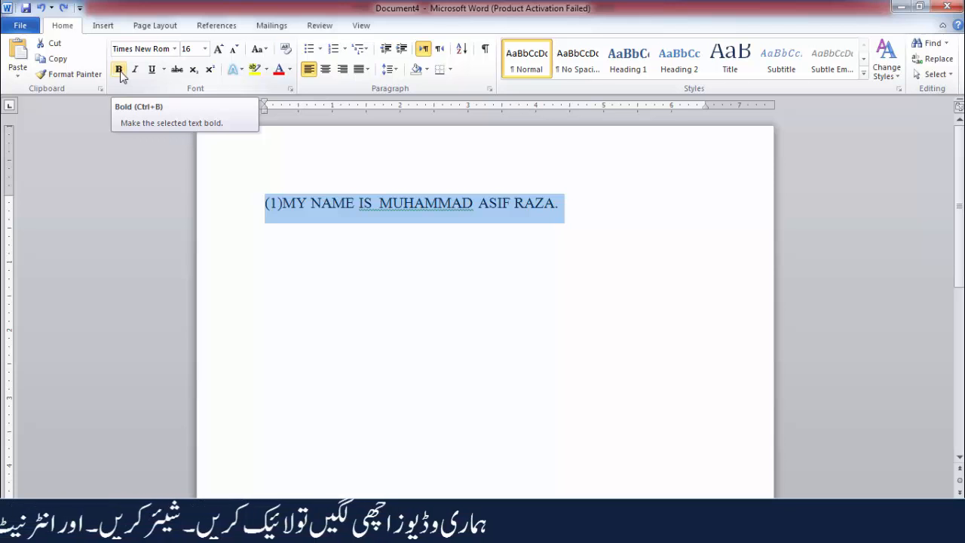
Select the whole sentence and make it bold.
{"action": "left_click", "coordinate": [308, 205]}
{"action": "triple_click", "coordinate": [310, 206]}
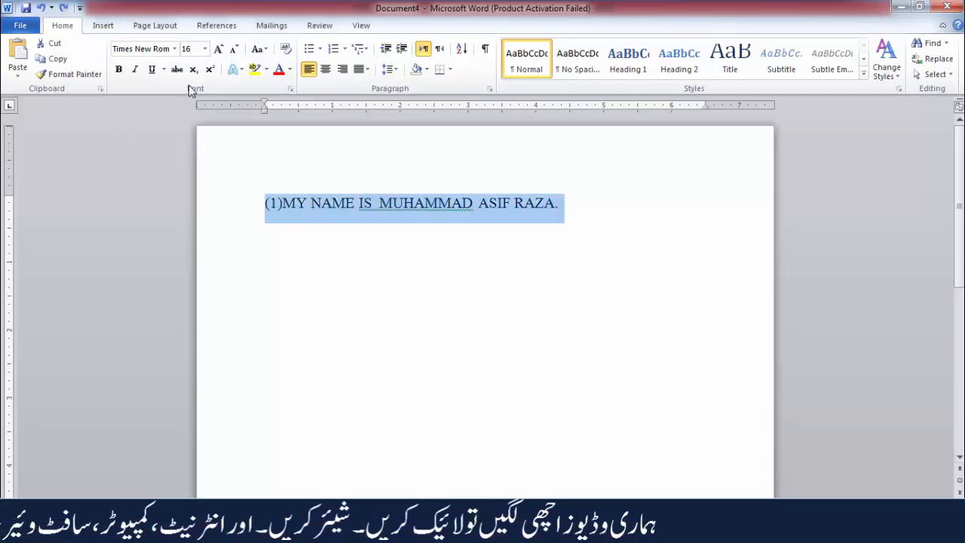
{"action": "left_click", "coordinate": [118, 69]}
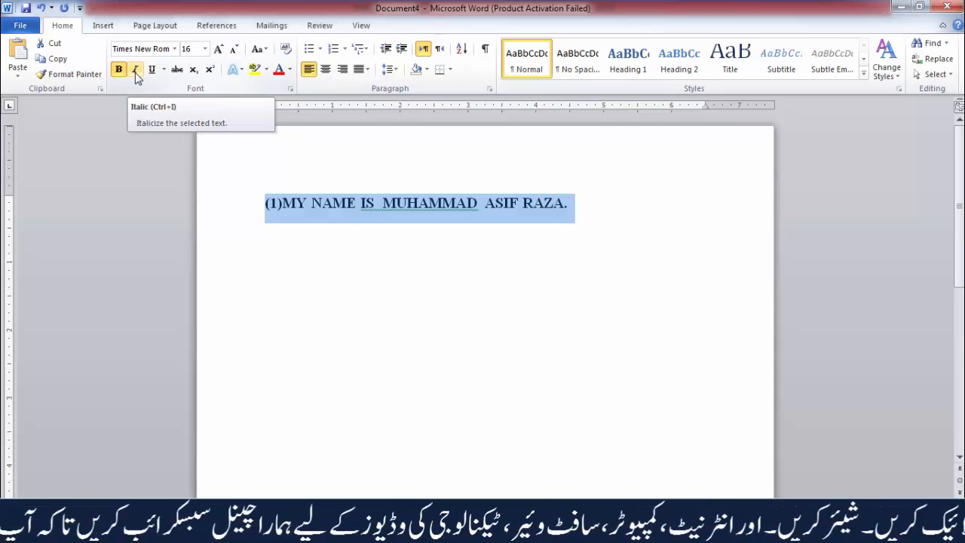
Select only the word "IS" and toggle italics on and off for it twice.
{"action": "double_click", "coordinate": [367, 203]}
{"action": "triple_click", "coordinate": [367, 203]}
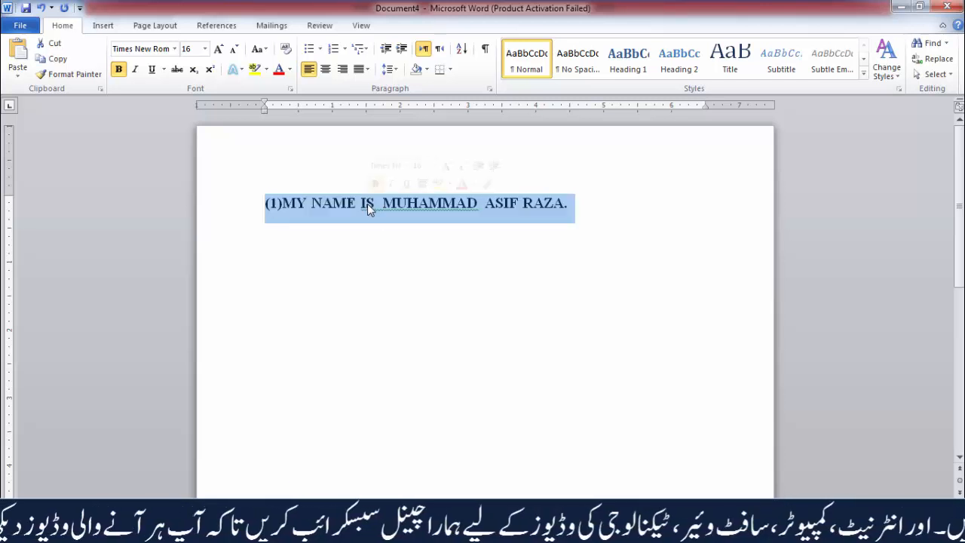
{"action": "double_click", "coordinate": [367, 204]}
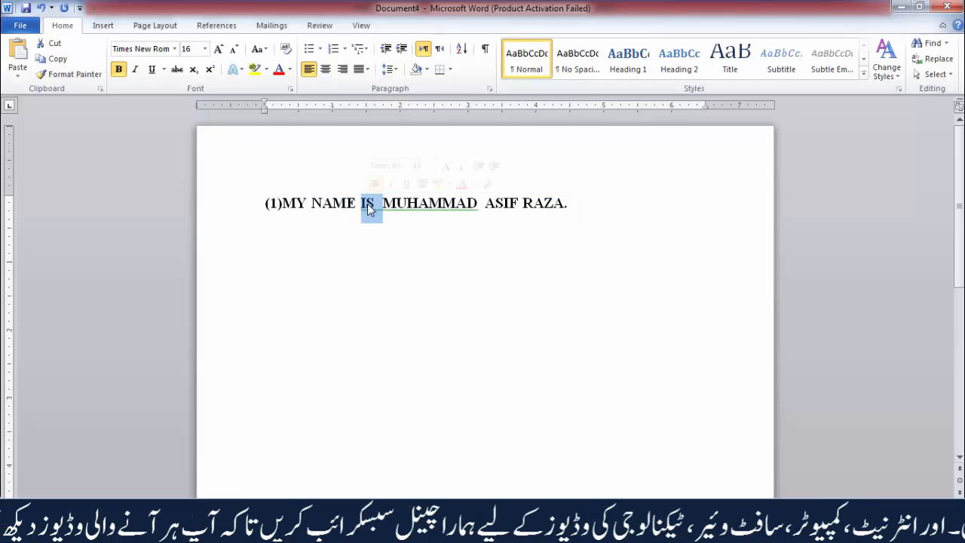
{"action": "left_click", "coordinate": [134, 70]}
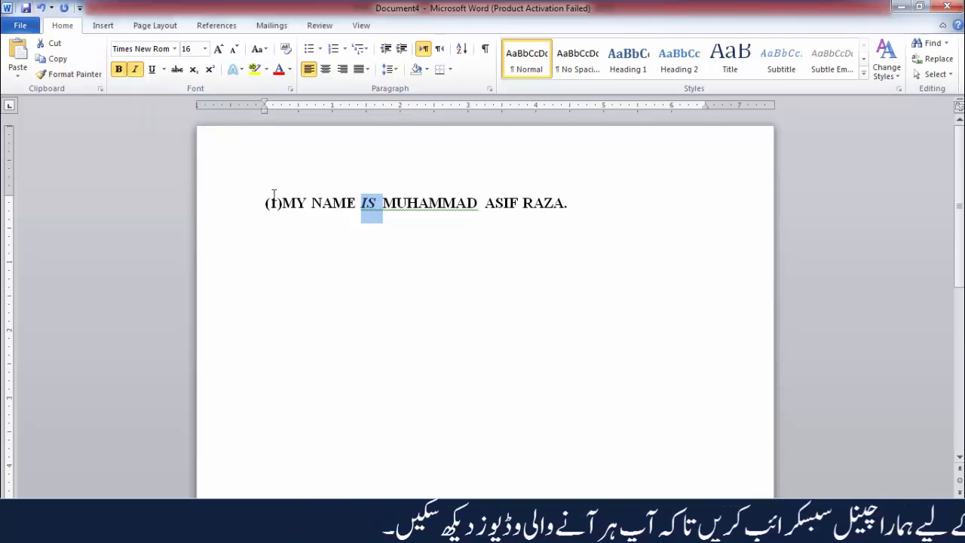
{"action": "left_click", "coordinate": [137, 72]}
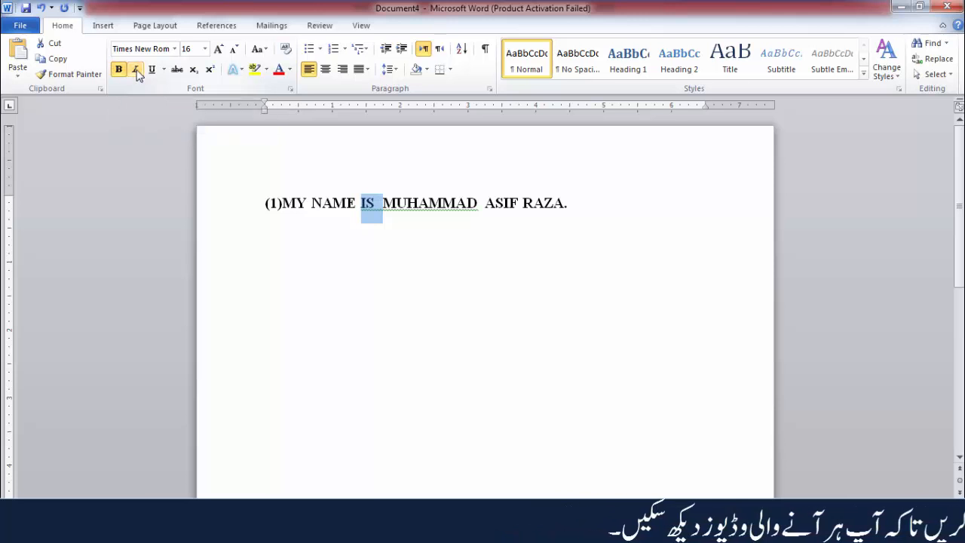
{"action": "left_click", "coordinate": [136, 73]}
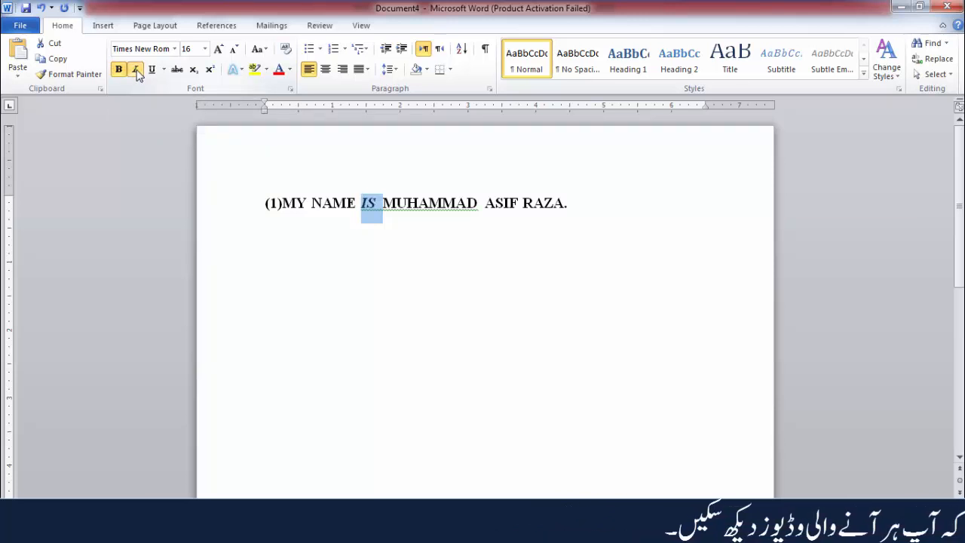
{"action": "left_click", "coordinate": [137, 73]}
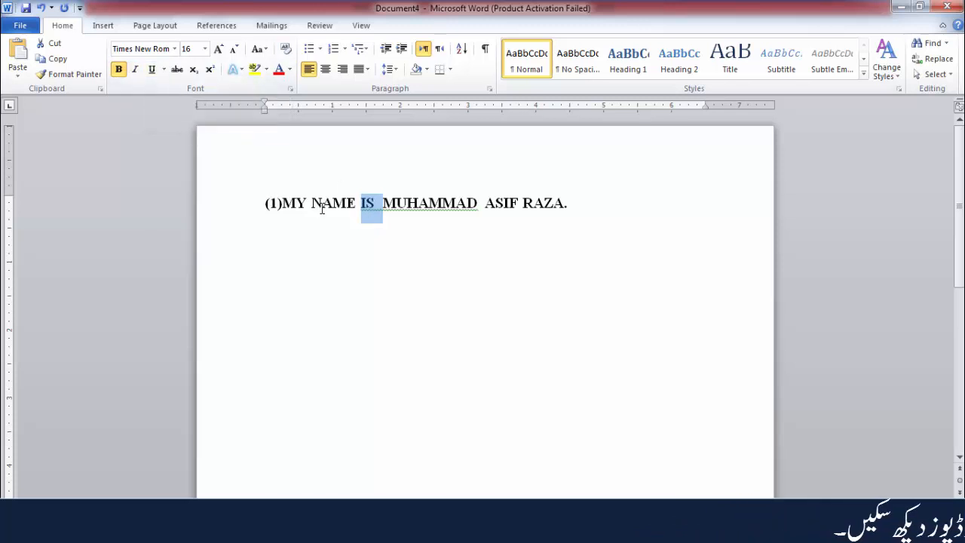
Underline the word "IS" and the whole sentence in turn, removing the underline each time.
{"action": "left_click", "coordinate": [152, 69]}
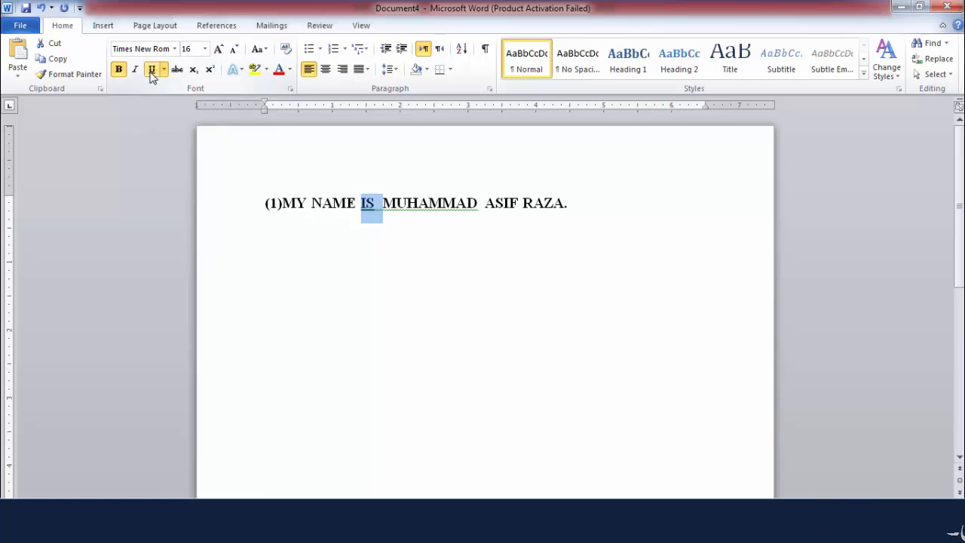
{"action": "left_click", "coordinate": [150, 72]}
{"action": "triple_click", "coordinate": [337, 201]}
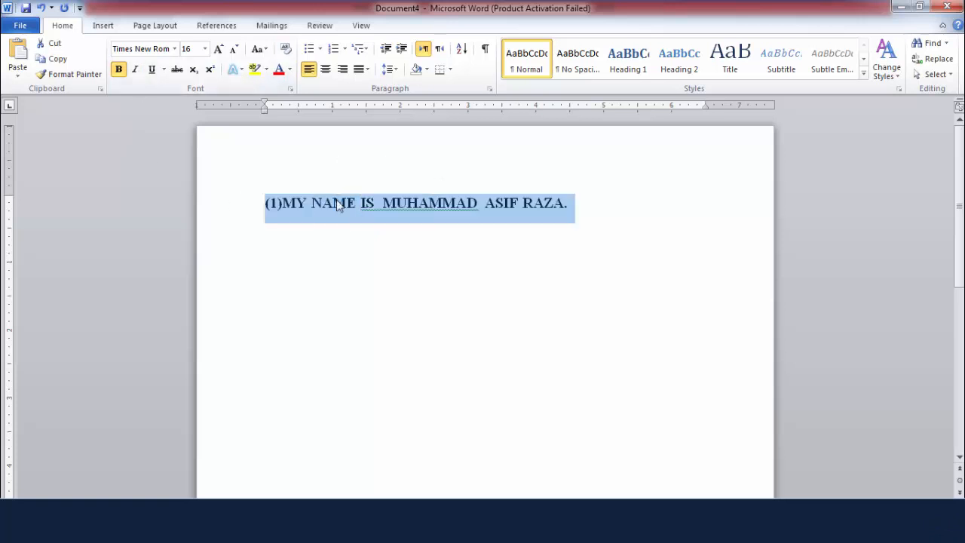
{"action": "left_click", "coordinate": [152, 70]}
{"action": "left_click", "coordinate": [310, 268]}
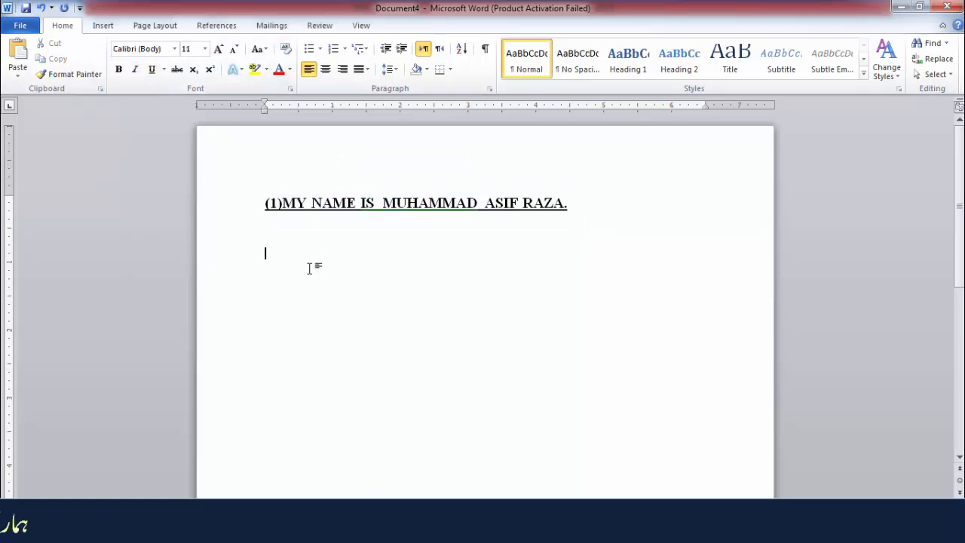
{"action": "triple_click", "coordinate": [355, 204]}
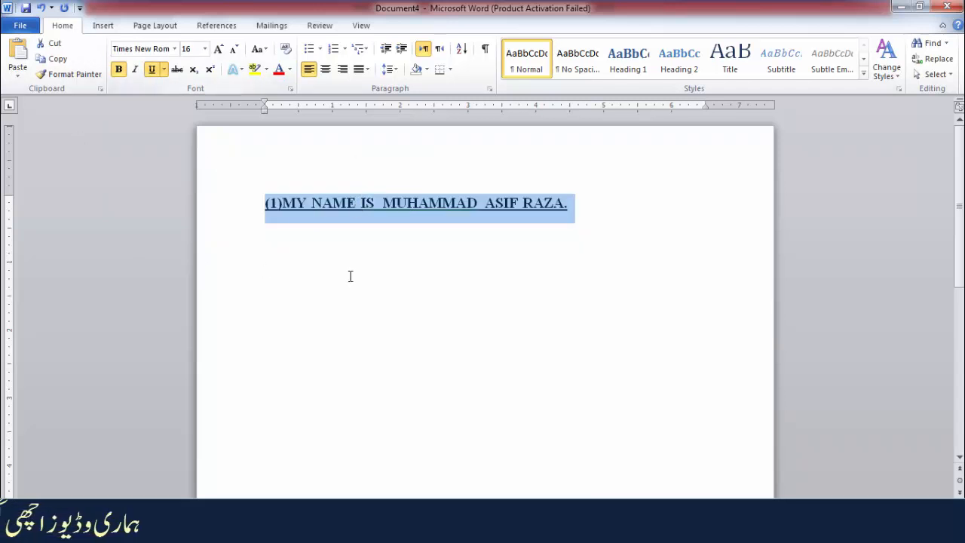
{"action": "left_click", "coordinate": [152, 70]}
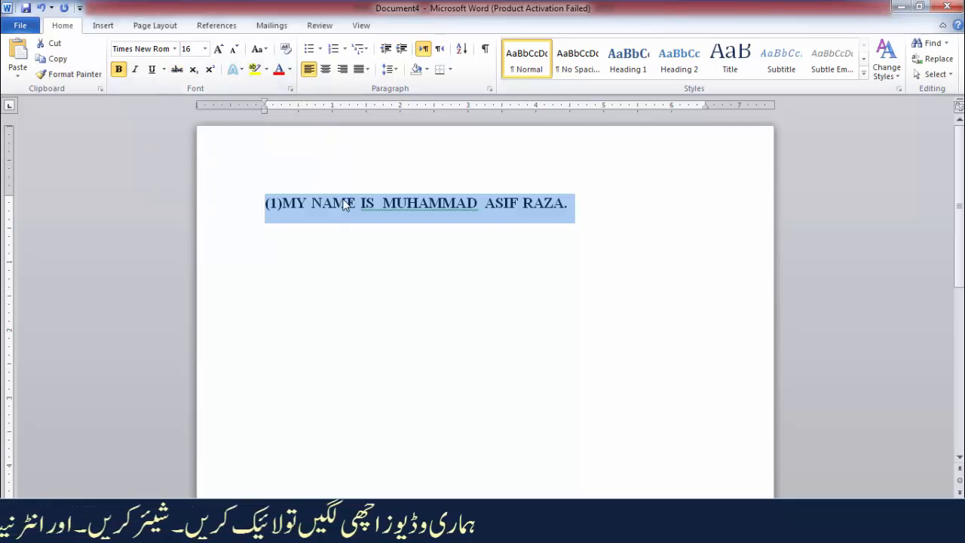
Apply strikethrough to the selected sentence and remove it again.
{"action": "left_click", "coordinate": [178, 71]}
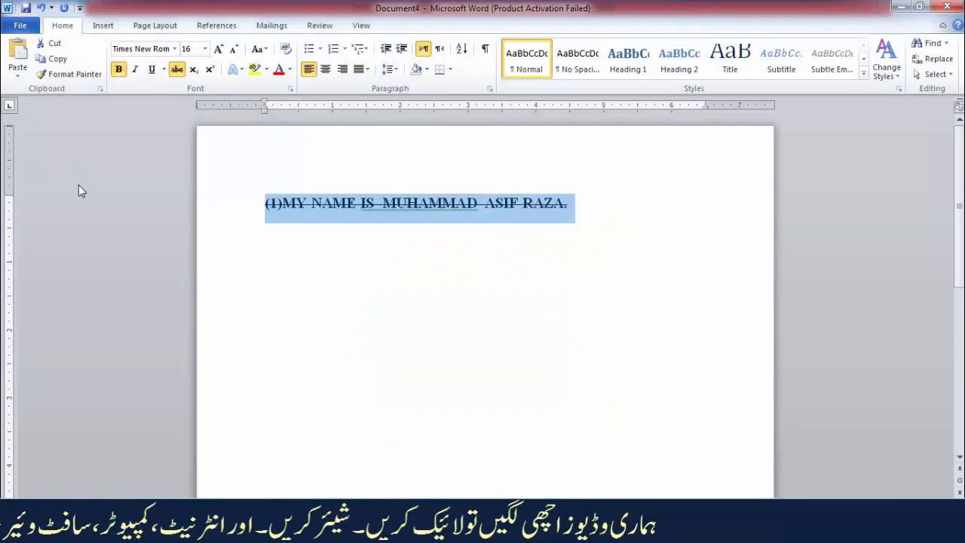
{"action": "left_click", "coordinate": [179, 71]}
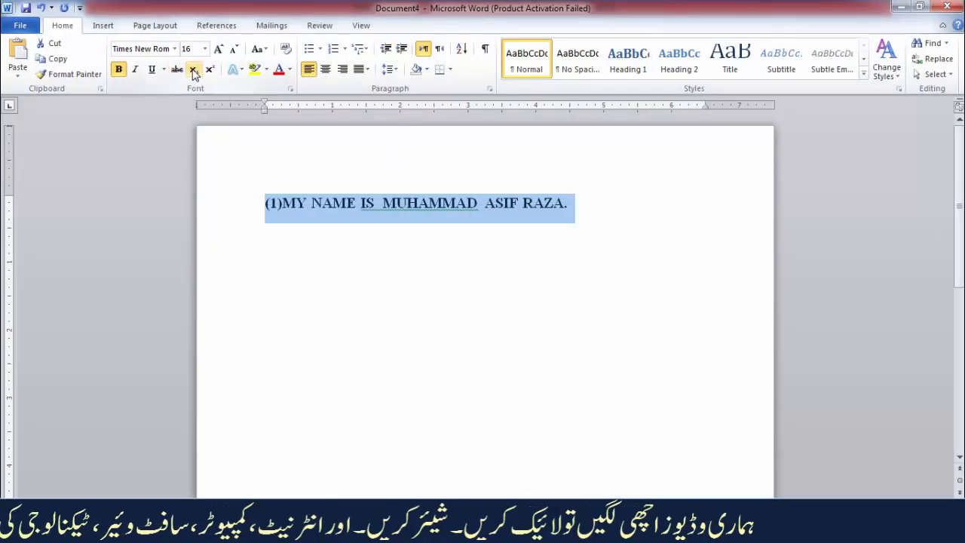
Toggle subscript on and off for the selected sentence twice, and toggle superscript on and off once.
{"action": "left_click", "coordinate": [194, 71]}
{"action": "left_click", "coordinate": [194, 70]}
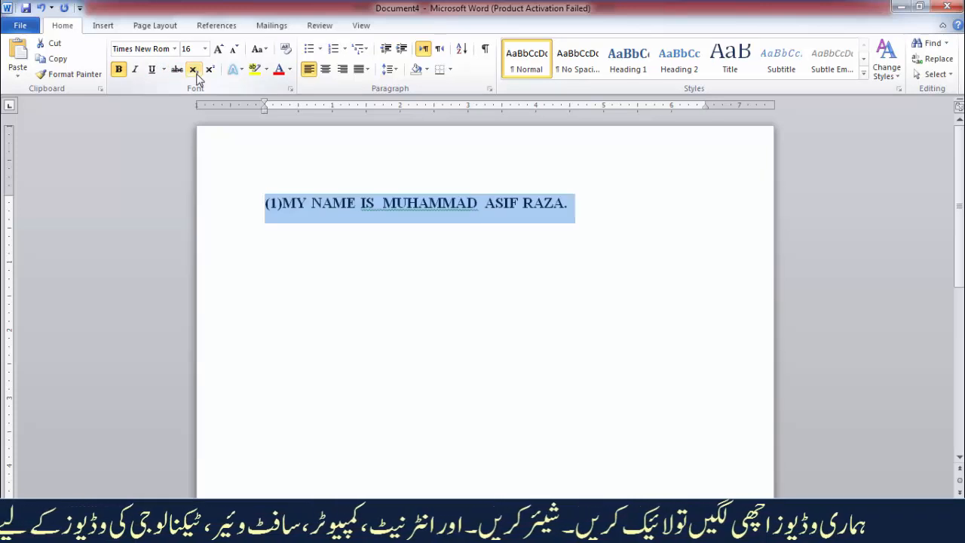
{"action": "left_click", "coordinate": [194, 70]}
{"action": "left_click", "coordinate": [194, 70]}
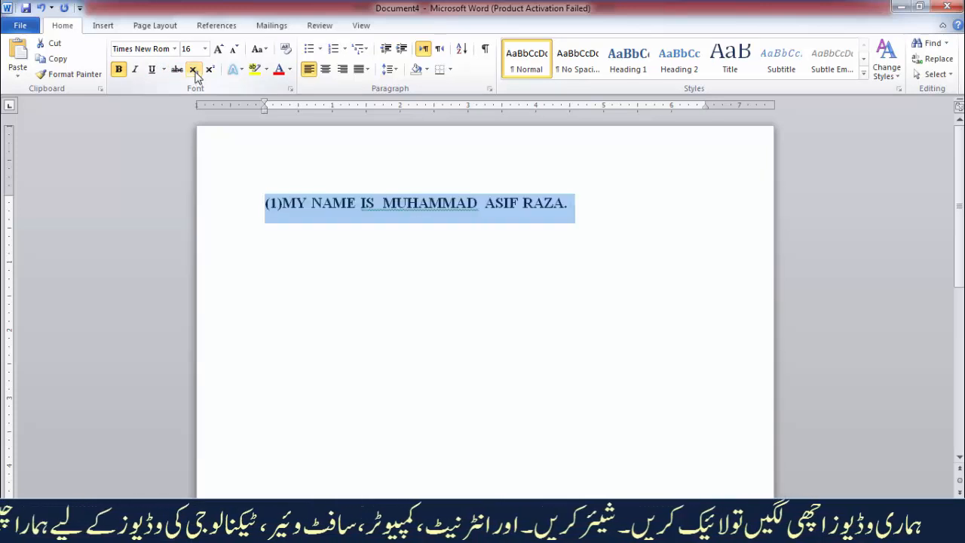
{"action": "left_click", "coordinate": [210, 70]}
{"action": "left_click", "coordinate": [211, 69]}
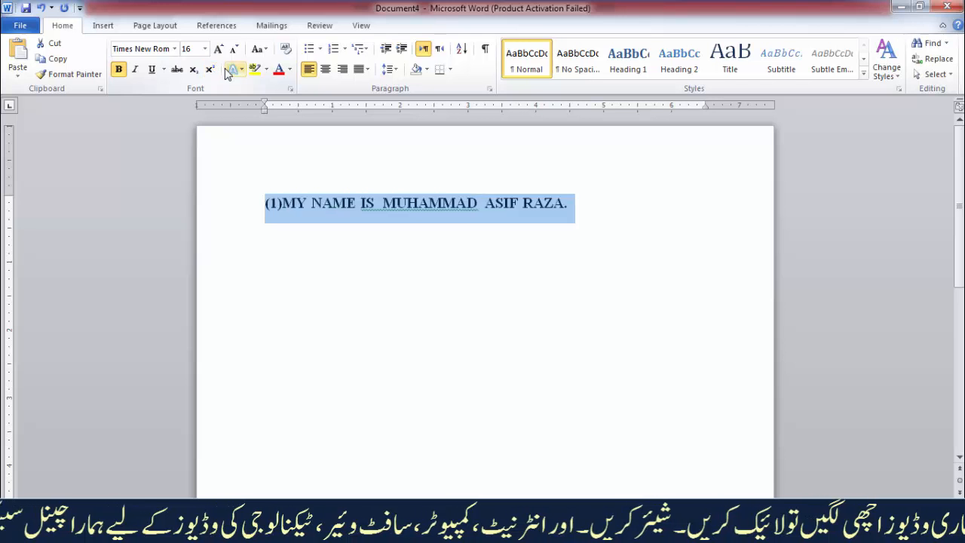
Apply the green glow variation from the second row of the text effects to the selected sentence.
{"action": "left_click", "coordinate": [235, 70]}
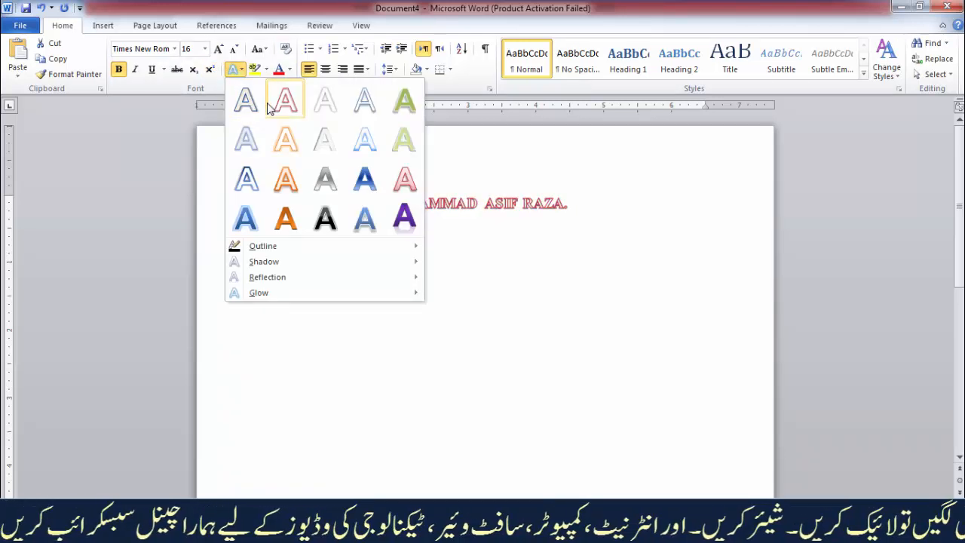
{"action": "left_click", "coordinate": [198, 135]}
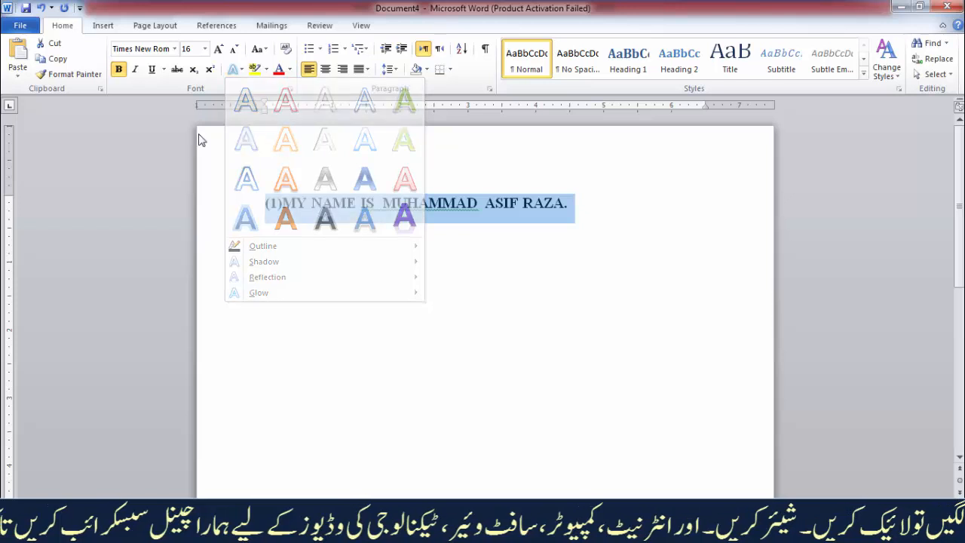
{"action": "left_click", "coordinate": [236, 71]}
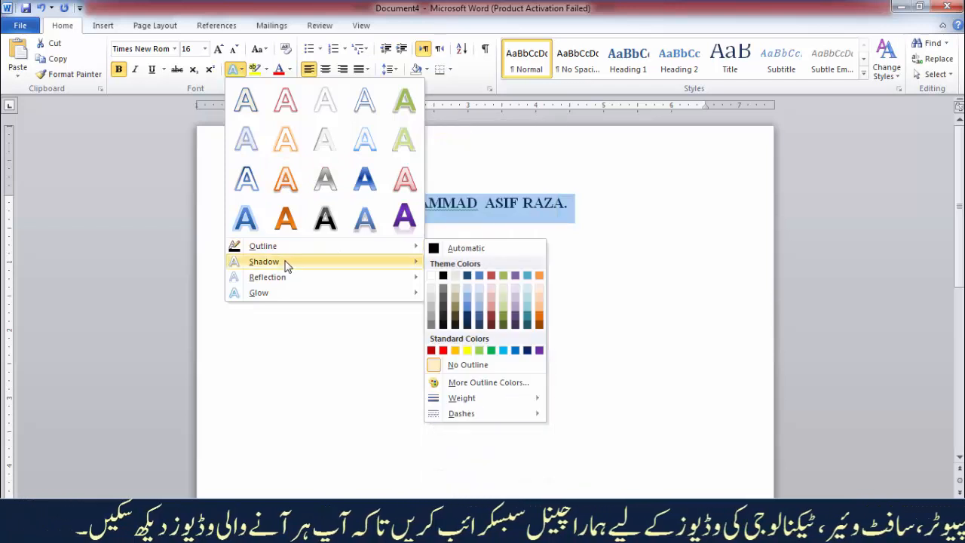
{"action": "mouse_move", "coordinate": [286, 283]}
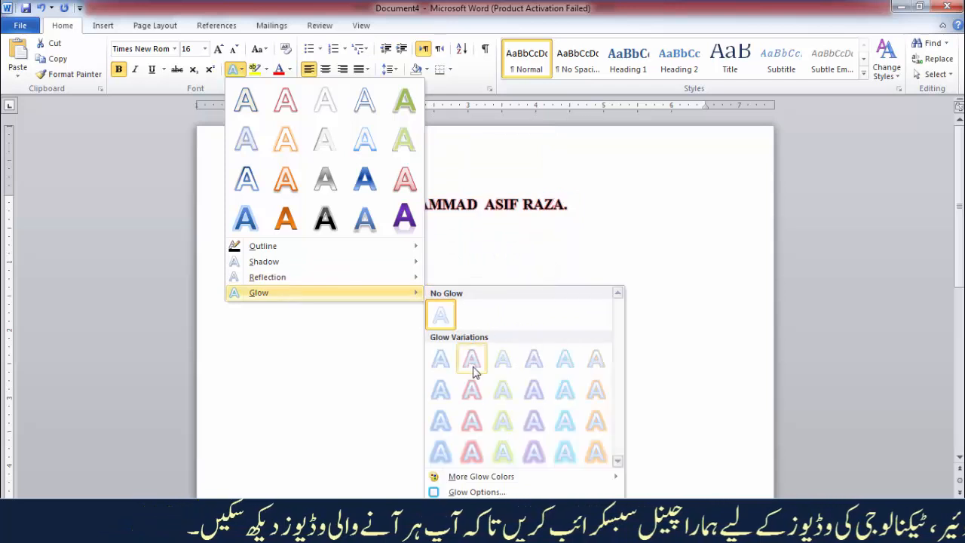
{"action": "left_click", "coordinate": [503, 395]}
{"action": "left_click", "coordinate": [369, 296]}
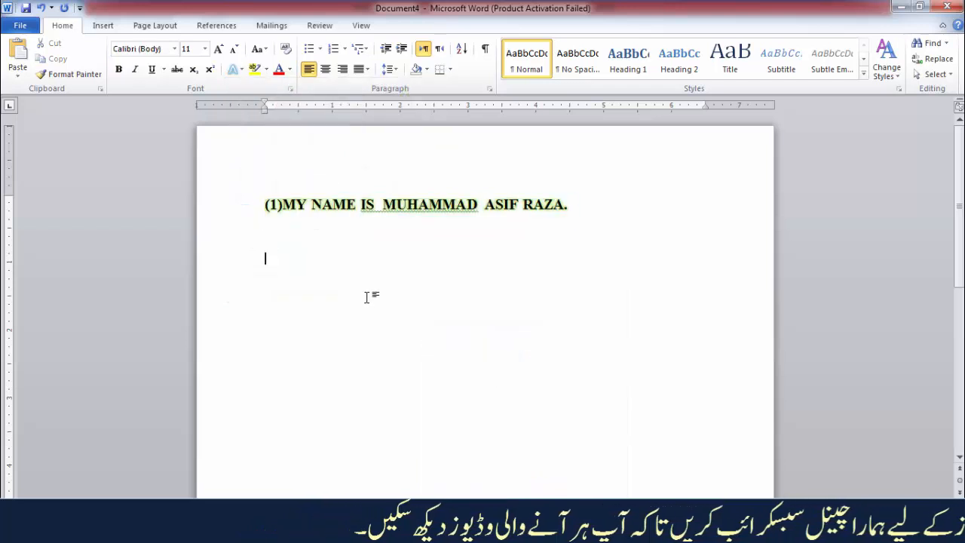
Clear all formatting from the whole glowing sentence, leaving only plain text.
{"action": "left_click_drag", "start_coordinate": [546, 204], "coordinate": [334, 114]}
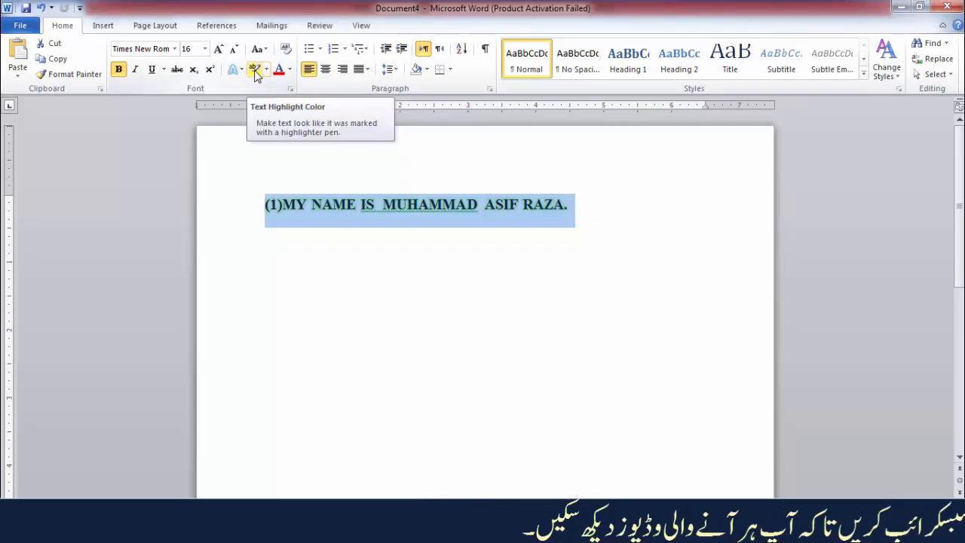
{"action": "left_click", "coordinate": [367, 242]}
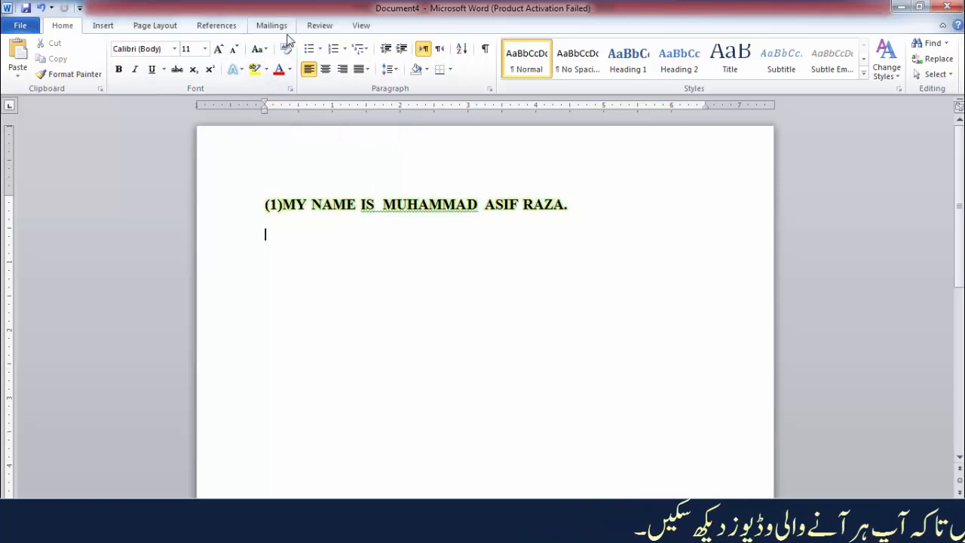
{"action": "triple_click", "coordinate": [343, 204]}
{"action": "left_click", "coordinate": [286, 49]}
{"action": "left_click", "coordinate": [422, 246]}
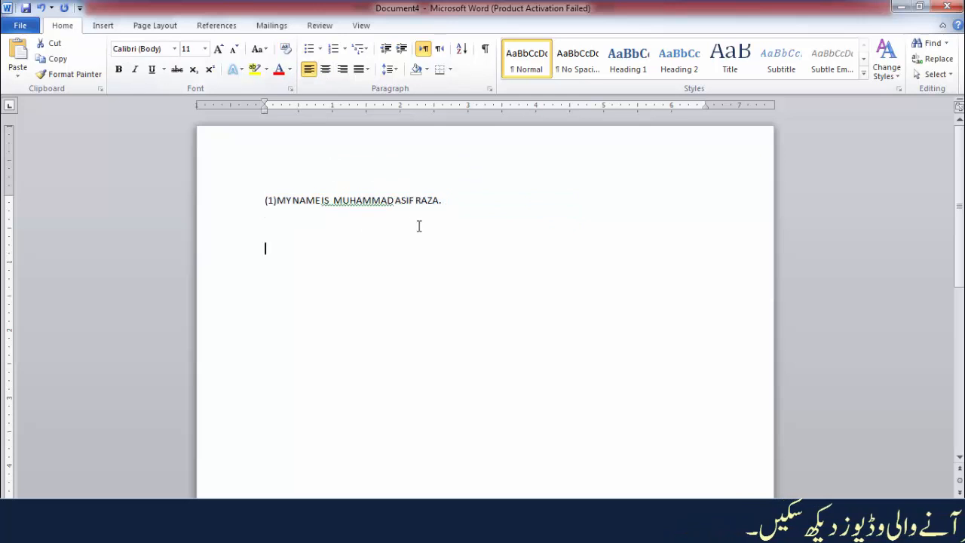
Make the whole sentence bold and grow its font size stepwise to 20.
{"action": "triple_click", "coordinate": [409, 203]}
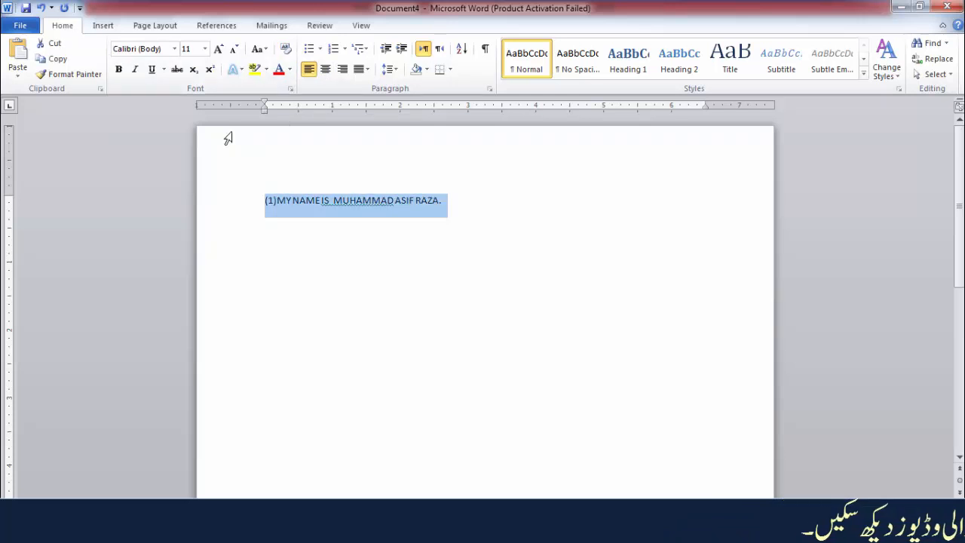
{"action": "left_click", "coordinate": [119, 68]}
{"action": "left_click", "coordinate": [217, 49]}
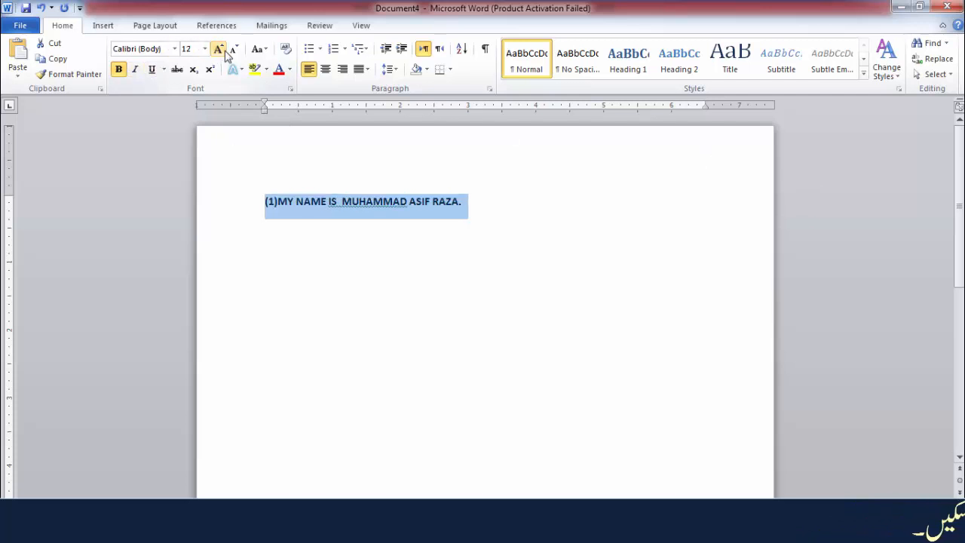
{"action": "left_click", "coordinate": [218, 49]}
{"action": "left_click", "coordinate": [218, 49]}
{"action": "left_click", "coordinate": [218, 49]}
{"action": "left_click", "coordinate": [218, 49]}
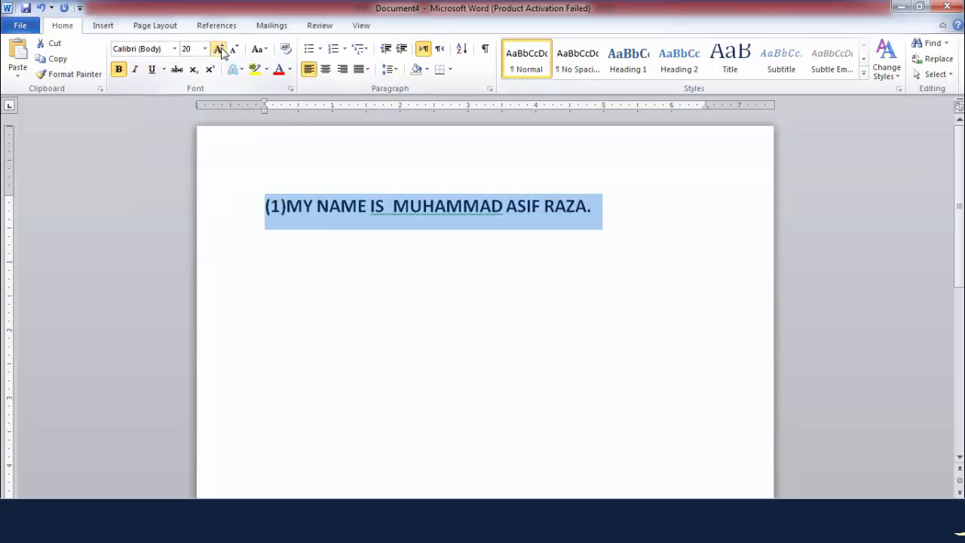
{"action": "left_click", "coordinate": [361, 198]}
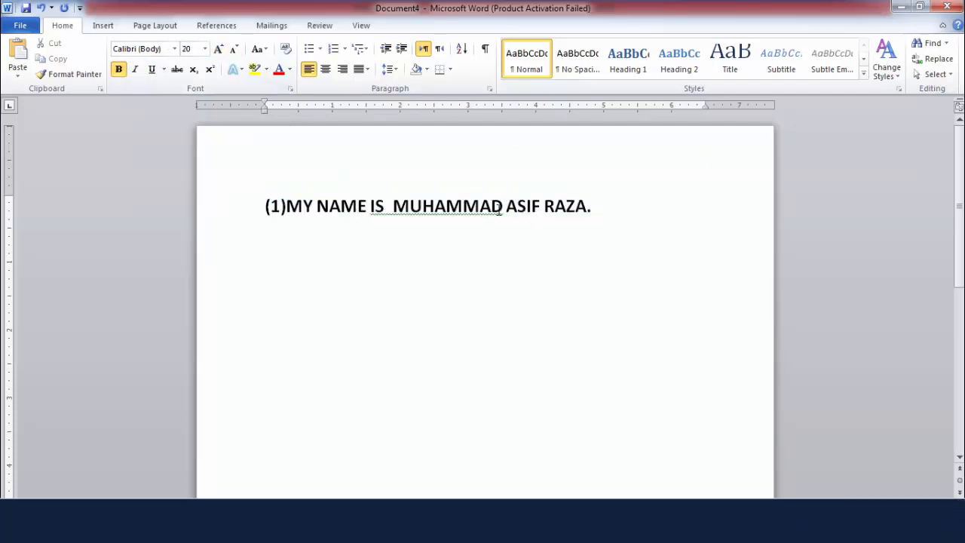
Highlight the first name in the sentence in yellow and change its highlight to bright green.
{"action": "left_click_drag", "start_coordinate": [504, 205], "coordinate": [401, 203]}
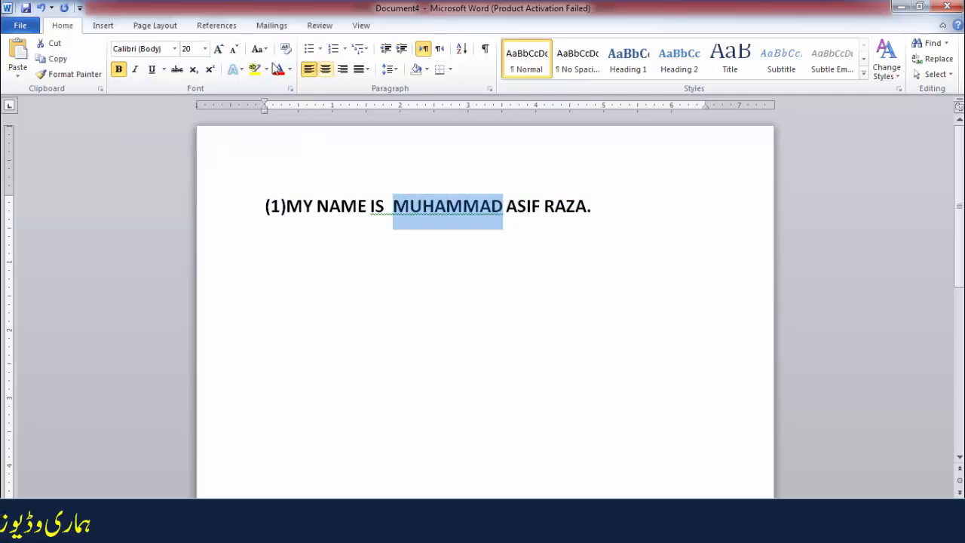
{"action": "left_click", "coordinate": [255, 68]}
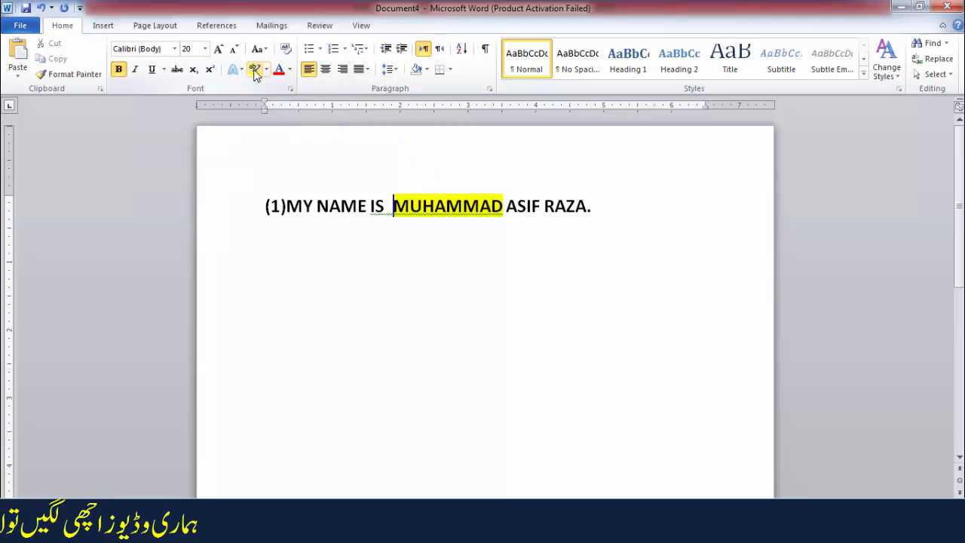
{"action": "left_click", "coordinate": [397, 260]}
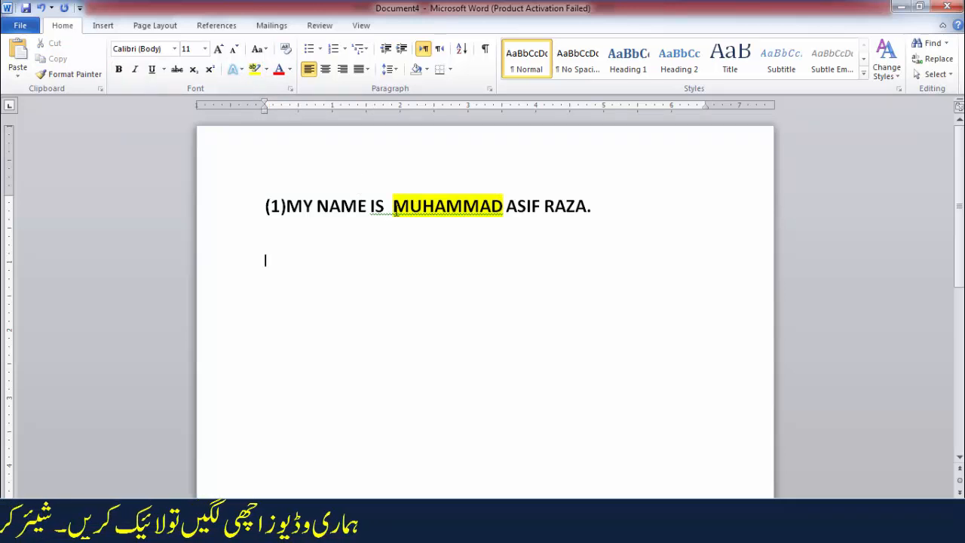
{"action": "left_click_drag", "start_coordinate": [393, 211], "coordinate": [503, 217]}
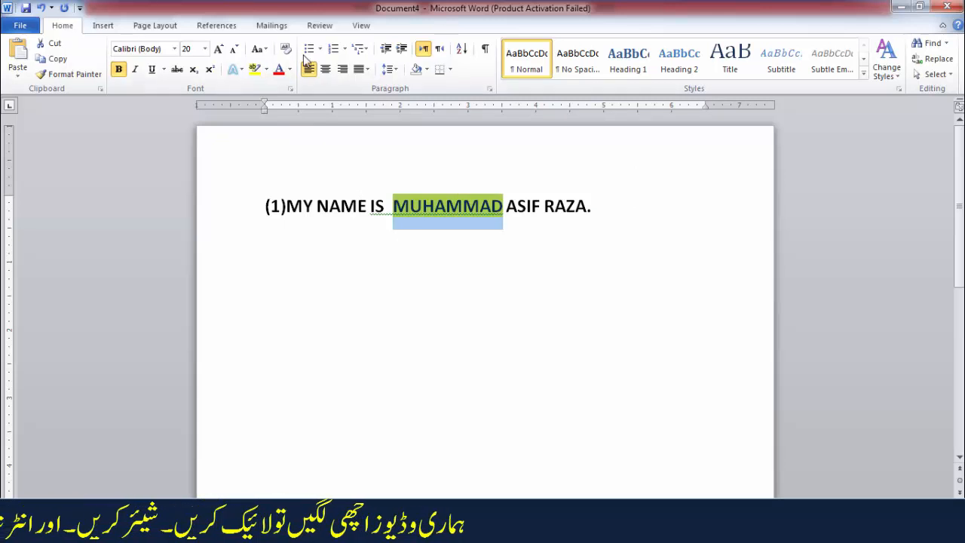
{"action": "left_click", "coordinate": [265, 71]}
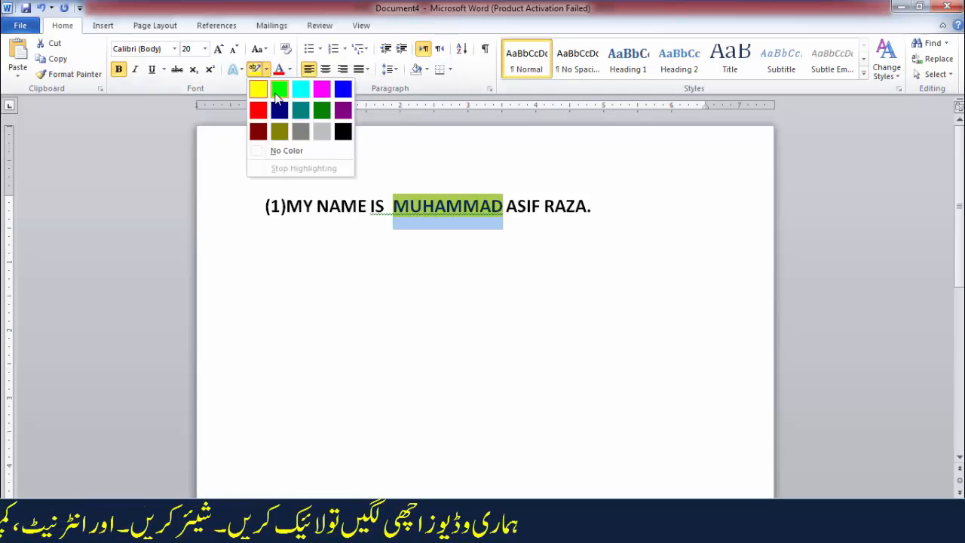
{"action": "left_click", "coordinate": [278, 90]}
Mark the last name and the word NAME in red with the text highlighter.
{"action": "left_click", "coordinate": [267, 69]}
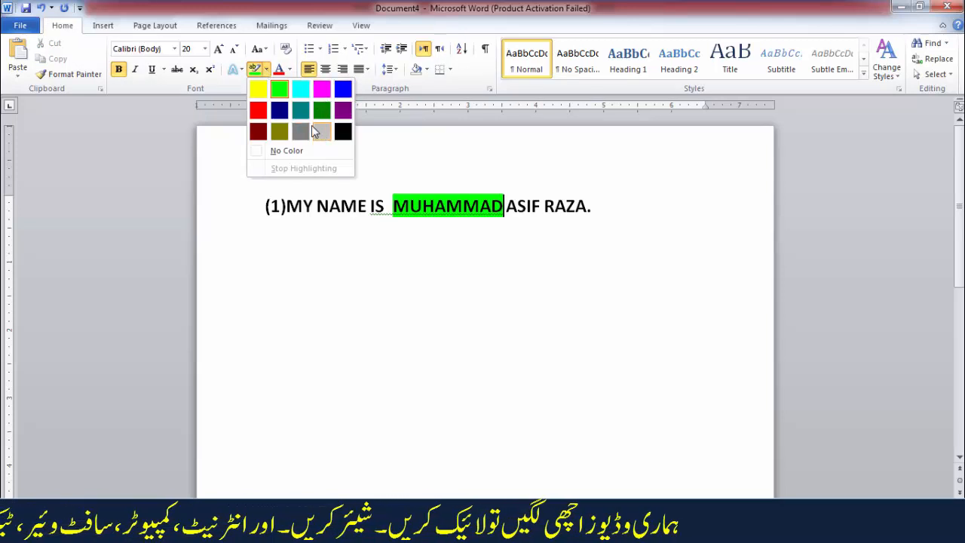
{"action": "left_click", "coordinate": [265, 113]}
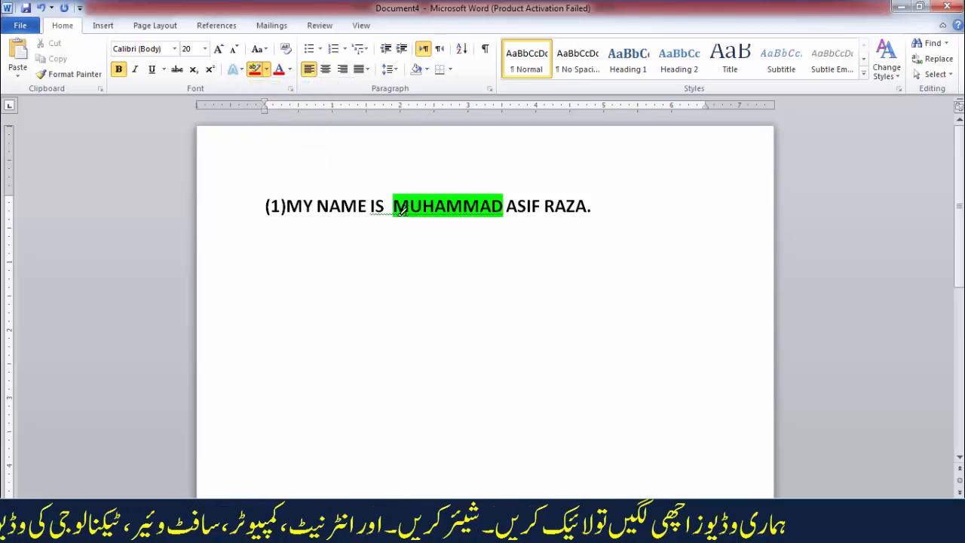
{"action": "left_click_drag", "start_coordinate": [586, 209], "coordinate": [543, 210]}
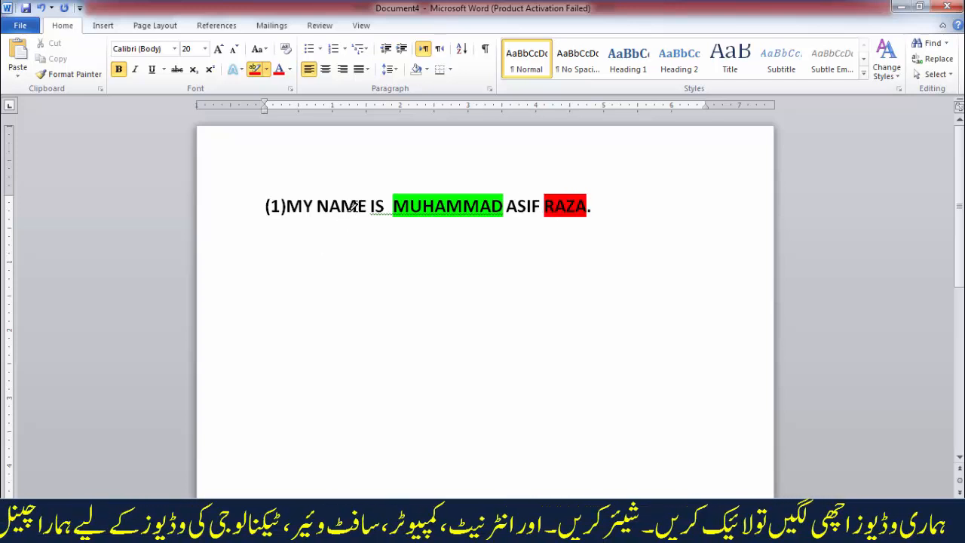
{"action": "left_click_drag", "start_coordinate": [367, 209], "coordinate": [318, 206]}
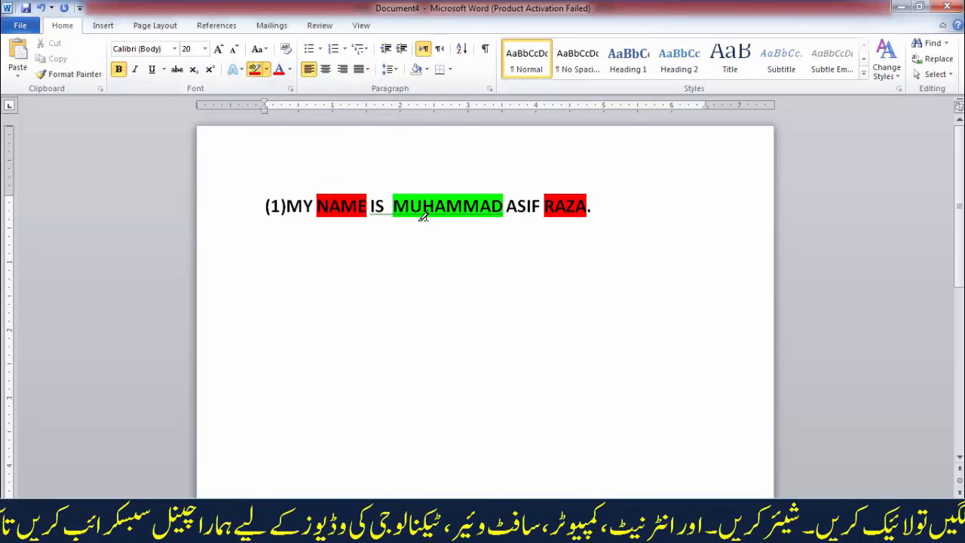
Clear the sentence's bold and size formatting and remove all its highlighting with No Color.
{"action": "left_click", "coordinate": [285, 48]}
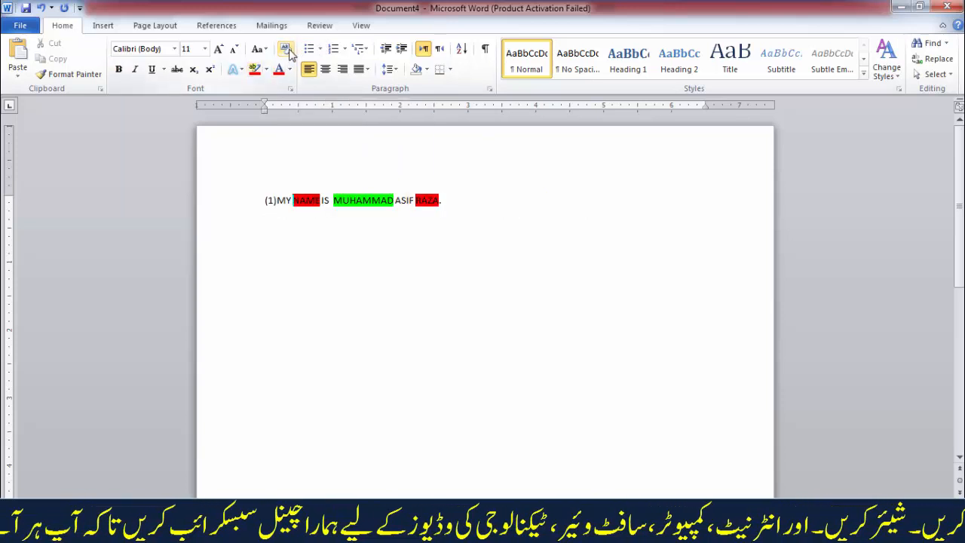
{"action": "triple_click", "coordinate": [338, 203]}
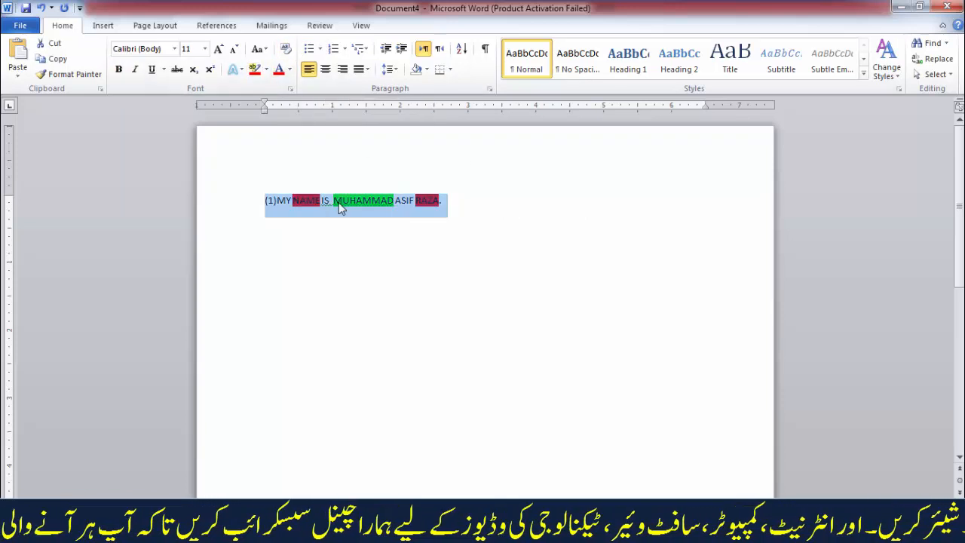
{"action": "left_click", "coordinate": [265, 70]}
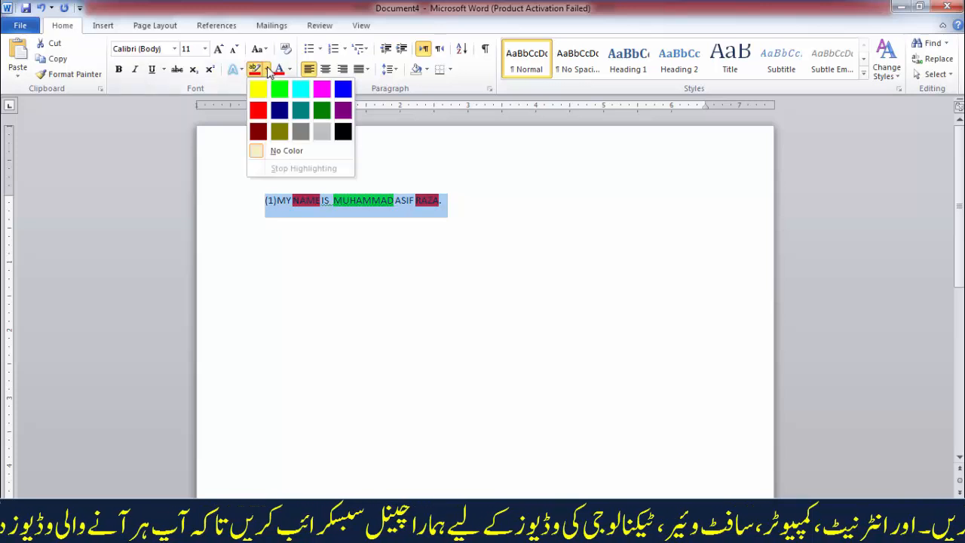
{"action": "left_click", "coordinate": [287, 151]}
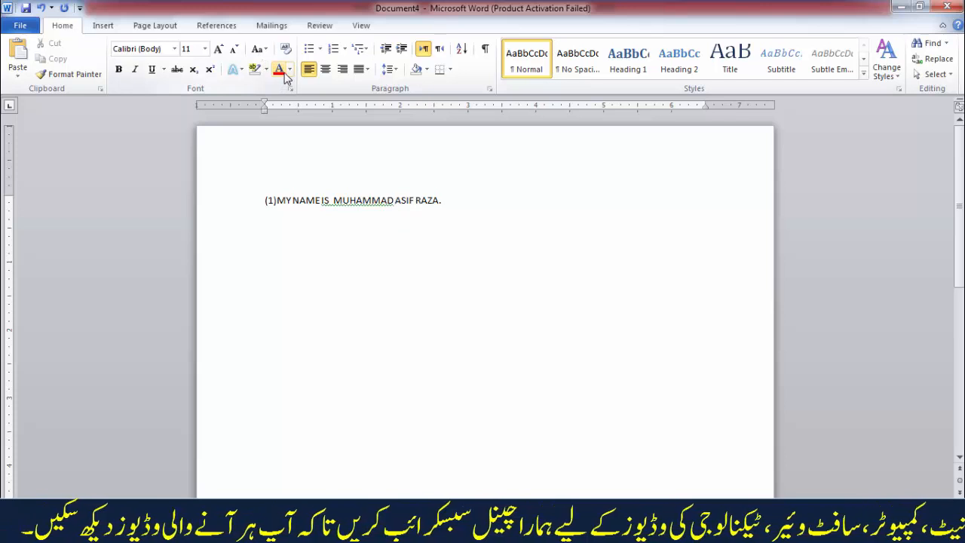
Change the font color of the middle name in the sentence to red.
{"action": "double_click", "coordinate": [351, 201]}
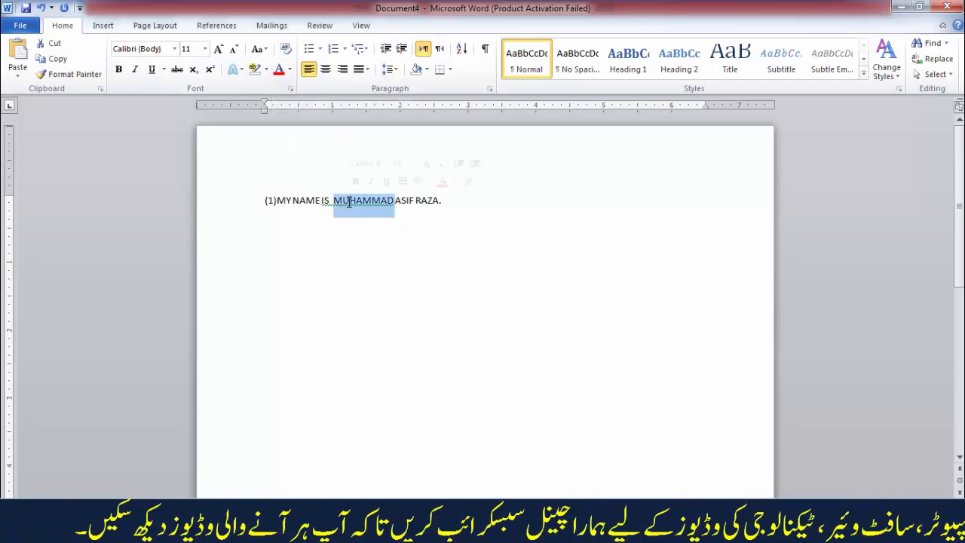
{"action": "double_click", "coordinate": [406, 201]}
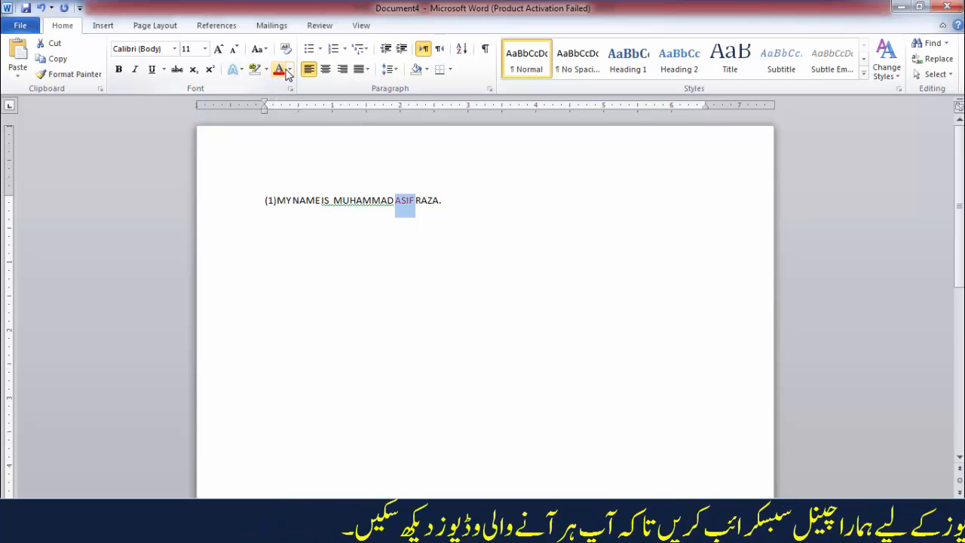
{"action": "left_click", "coordinate": [288, 69]}
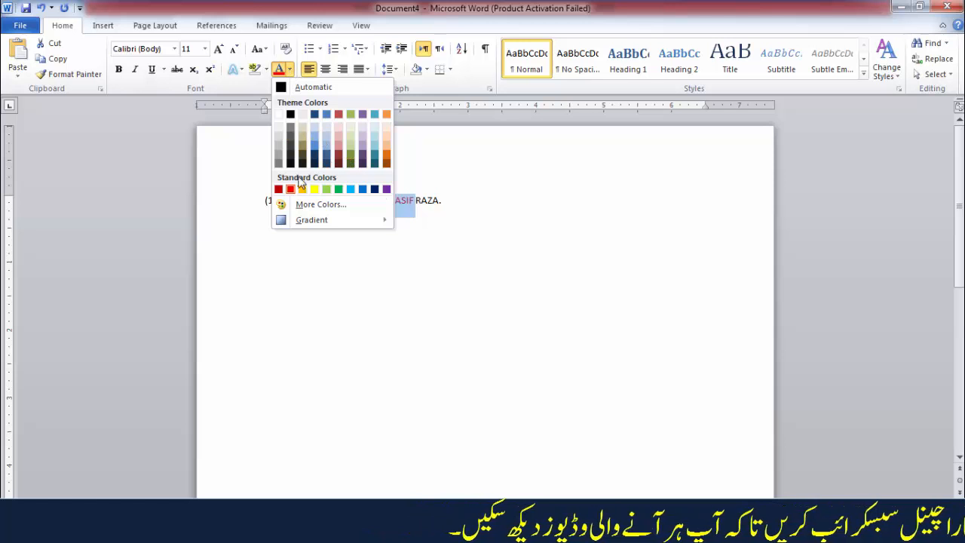
{"action": "left_click", "coordinate": [349, 241]}
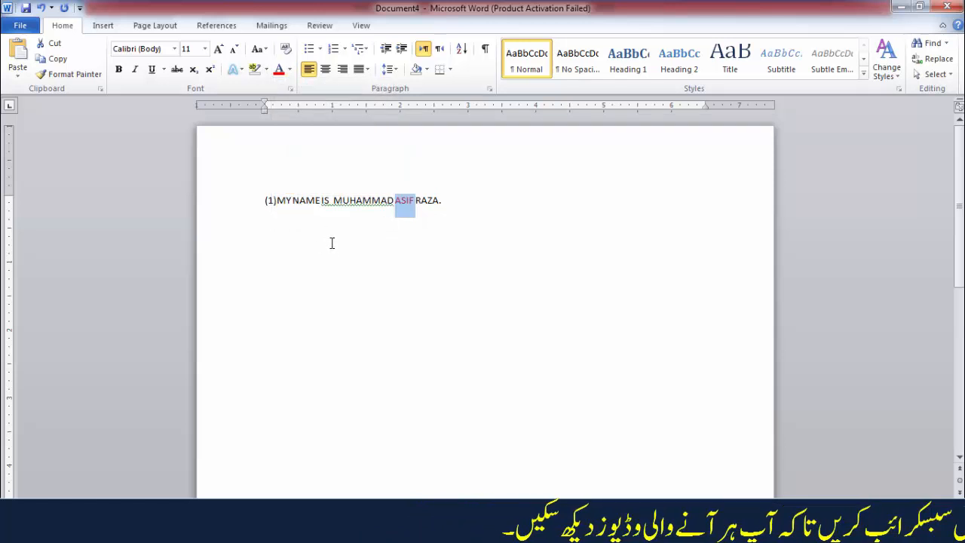
{"action": "left_click", "coordinate": [315, 200]}
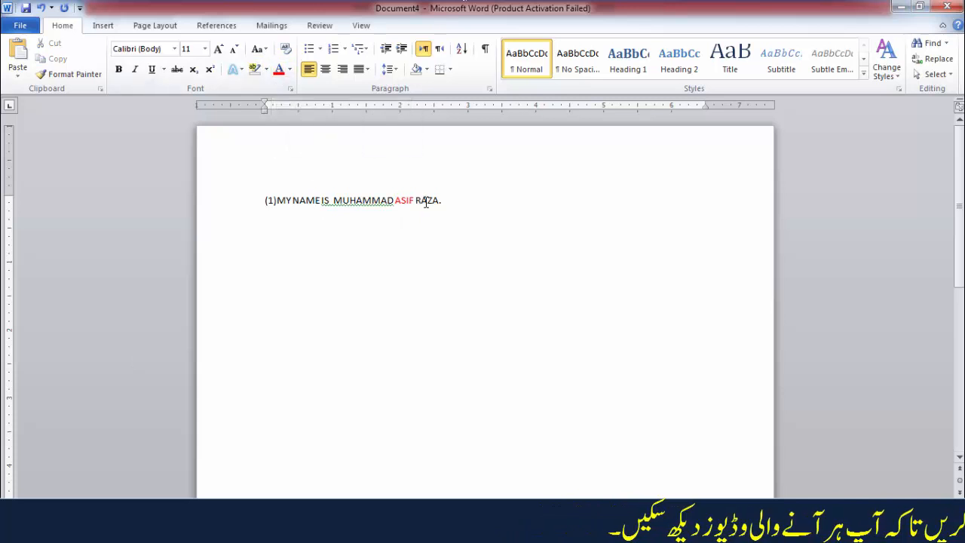
Grow the font size of the whole sentence stepwise to 22.
{"action": "key", "text": "ctrl+a"}
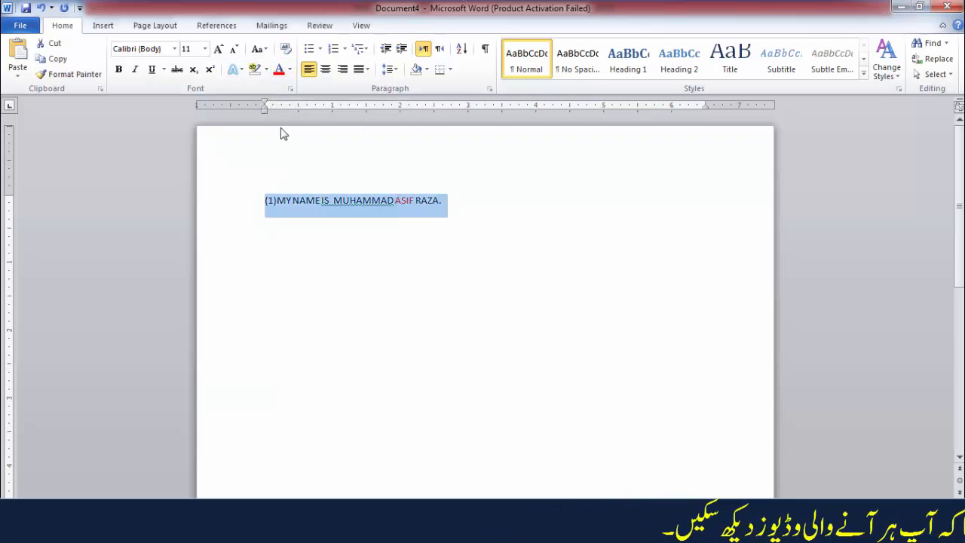
{"action": "left_click", "coordinate": [218, 49]}
{"action": "left_click", "coordinate": [218, 49]}
{"action": "left_click", "coordinate": [218, 49]}
{"action": "left_click", "coordinate": [218, 50]}
{"action": "left_click", "coordinate": [218, 49]}
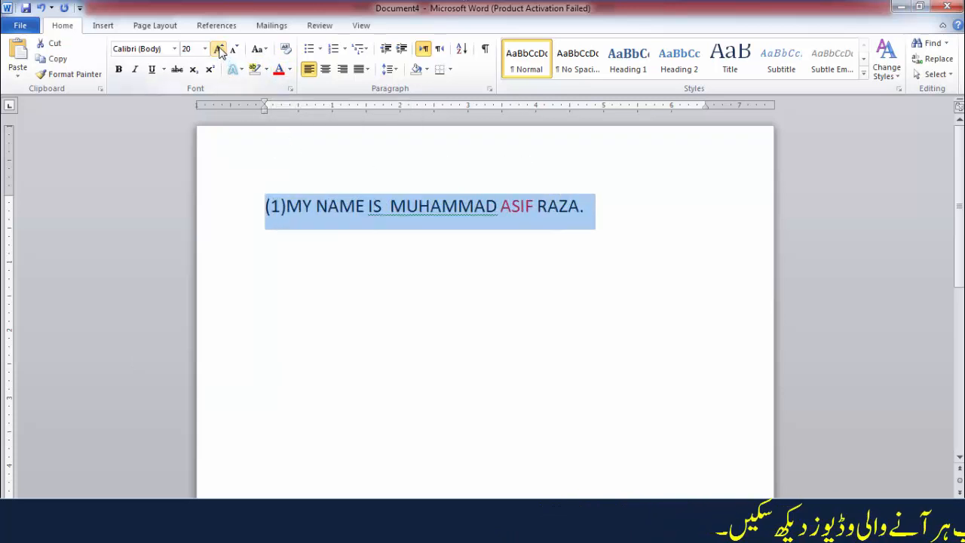
{"action": "left_click", "coordinate": [218, 49]}
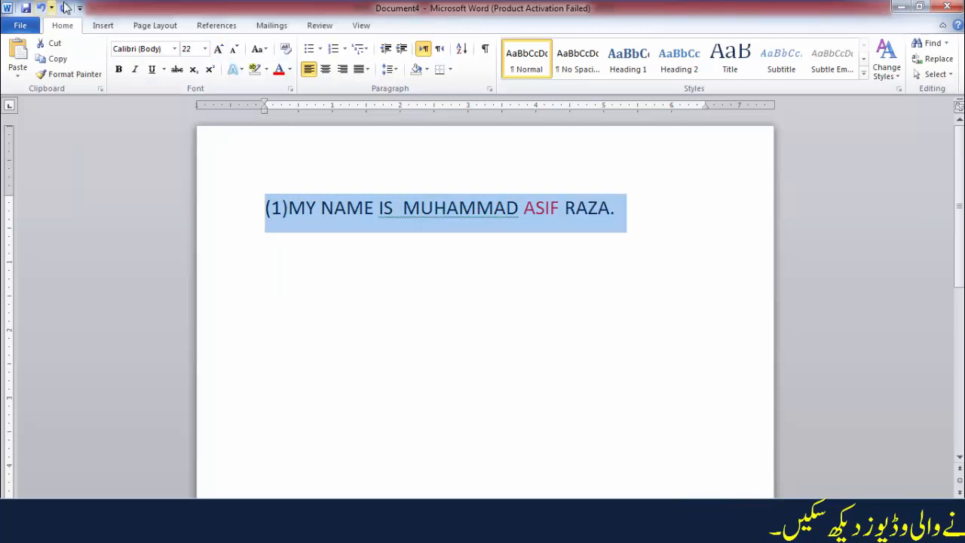